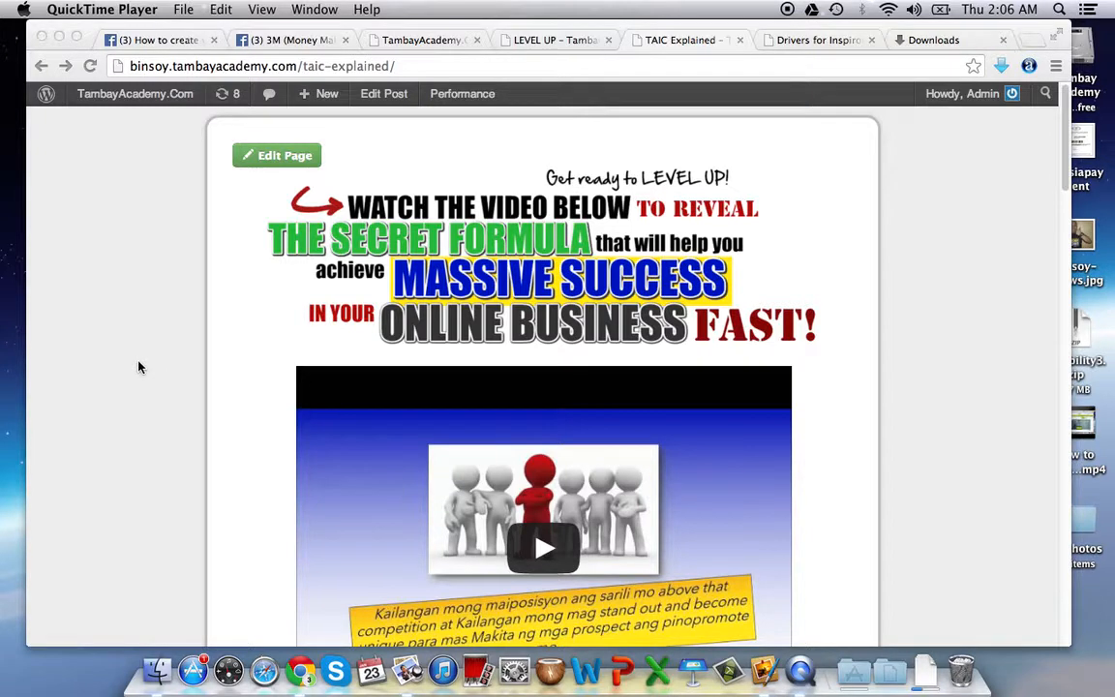
Step: Scroll down through the current TAIC Explained page and back up
{"action": "scroll", "coordinate": [933, 345], "scroll_direction": "down", "scroll_amount": 5}
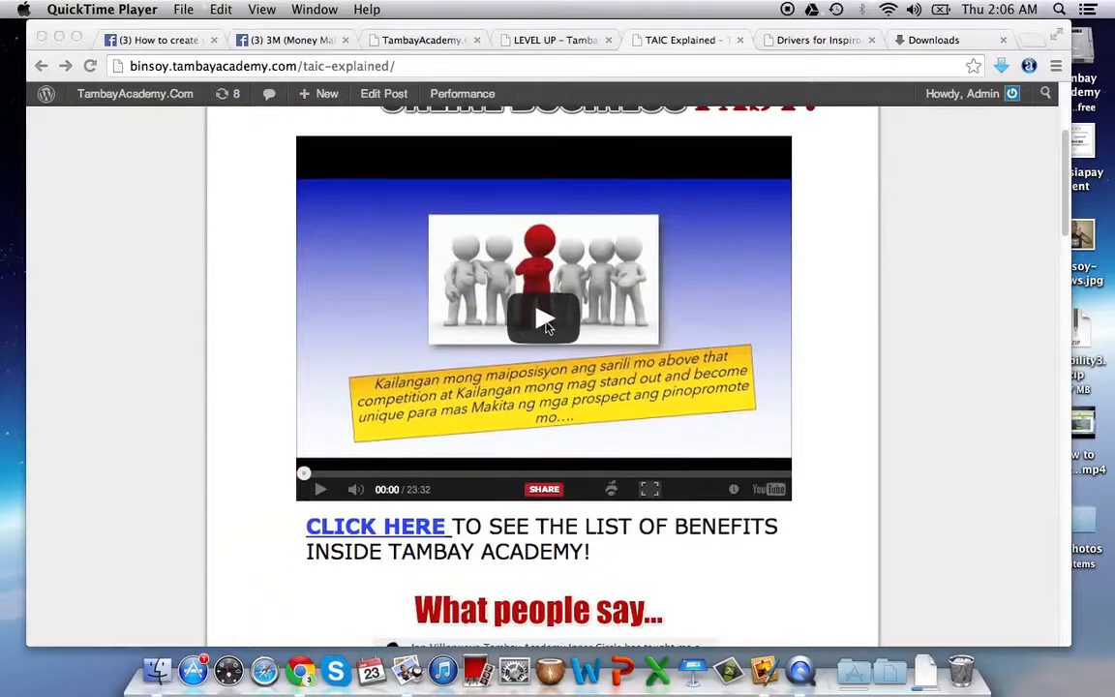
{"action": "scroll", "coordinate": [911, 355], "scroll_direction": "down", "scroll_amount": 5}
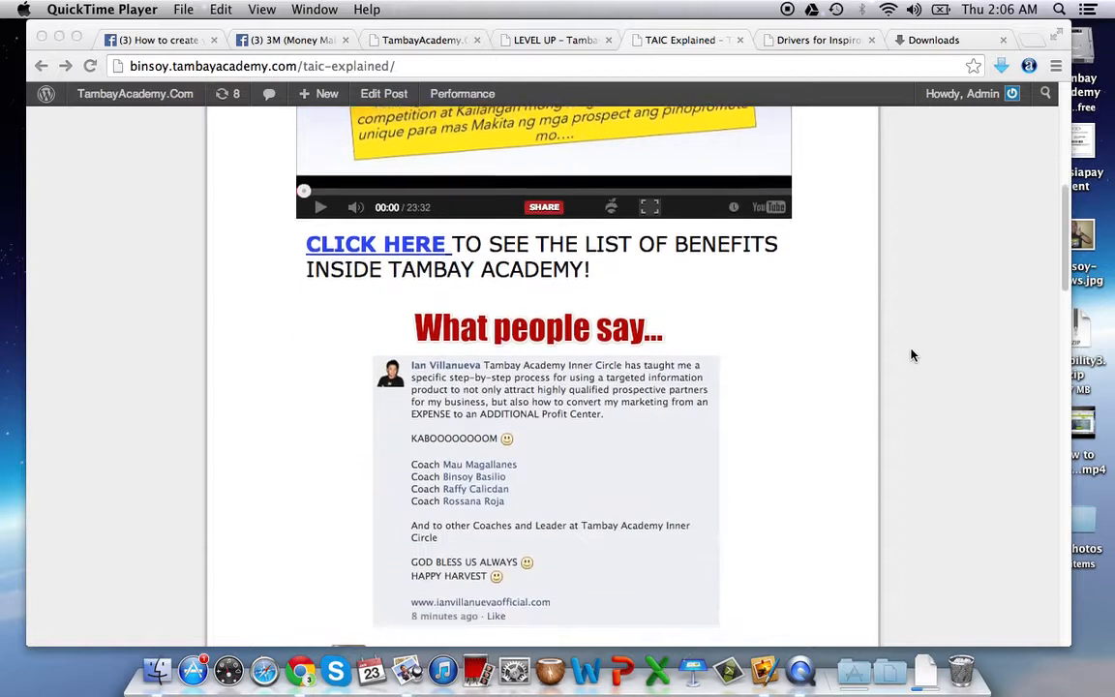
{"action": "scroll", "coordinate": [911, 355], "scroll_direction": "down", "scroll_amount": 1}
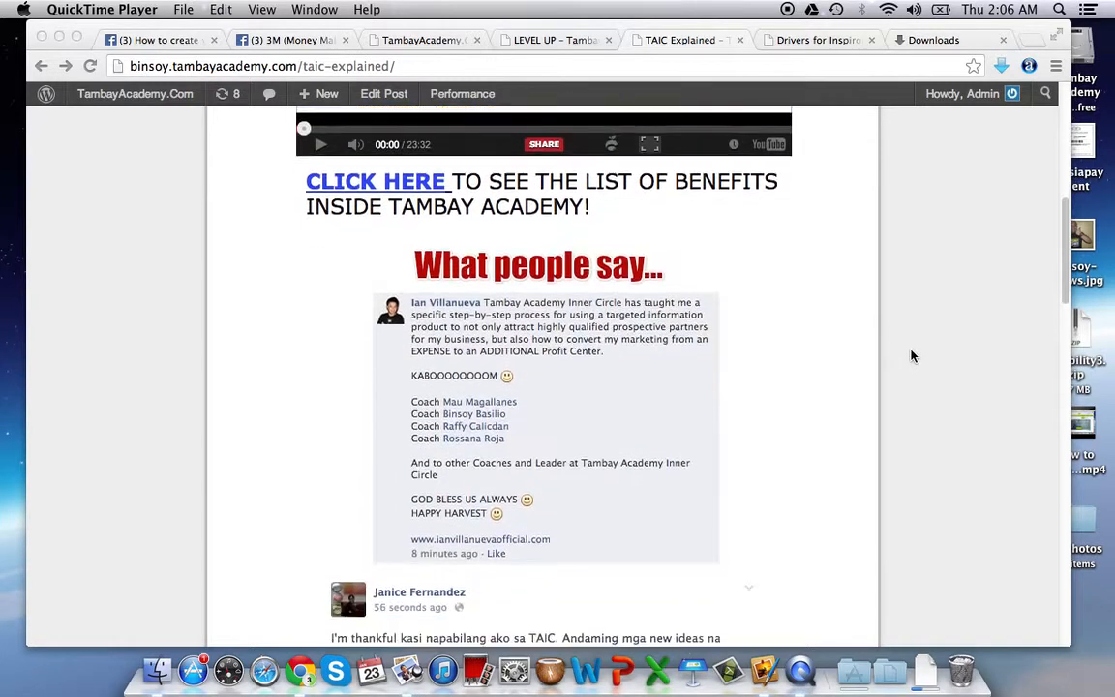
{"action": "scroll", "coordinate": [911, 356], "scroll_direction": "down", "scroll_amount": 1}
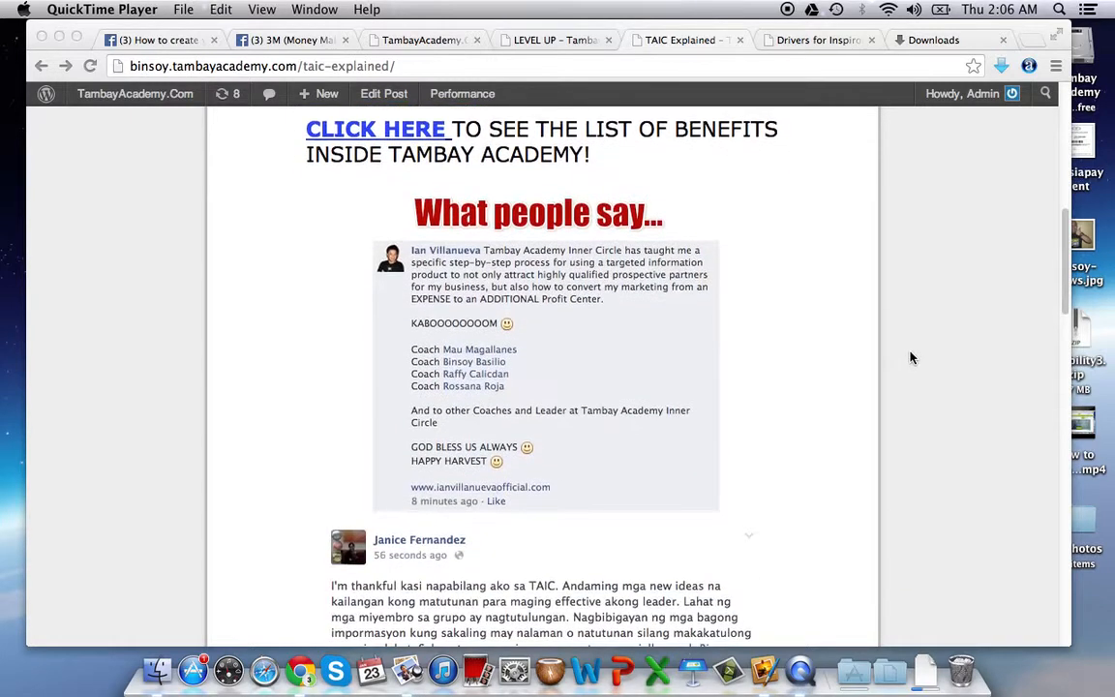
{"action": "scroll", "coordinate": [865, 364], "scroll_direction": "down", "scroll_amount": 2}
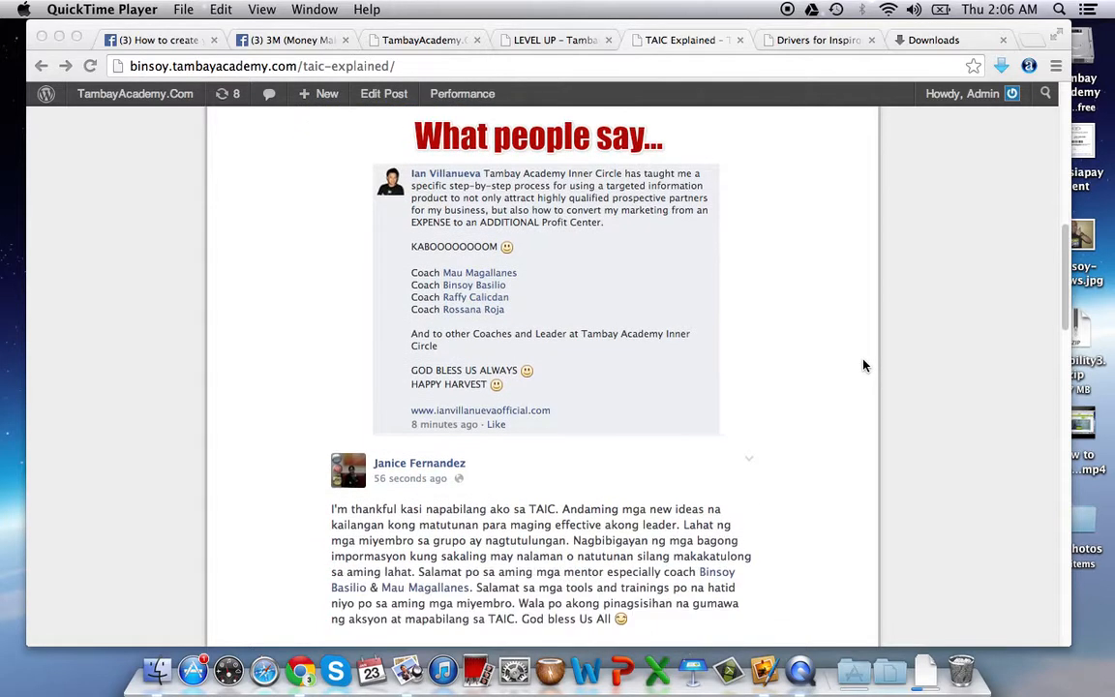
{"action": "scroll", "coordinate": [864, 365], "scroll_direction": "down", "scroll_amount": 2}
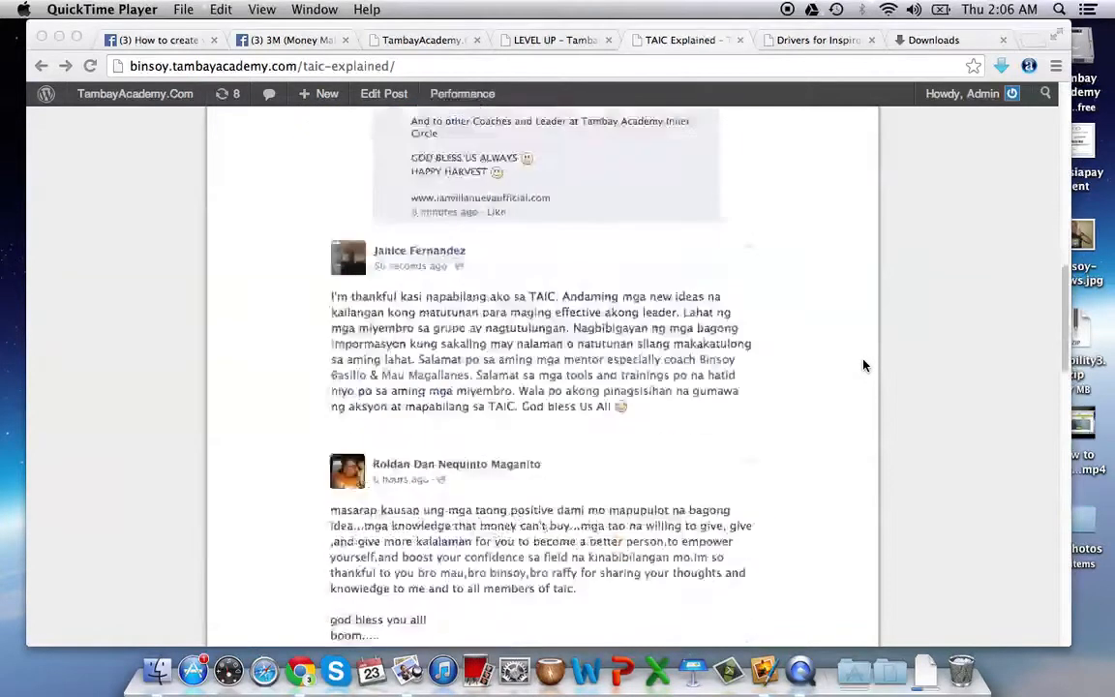
{"action": "scroll", "coordinate": [864, 365], "scroll_direction": "down", "scroll_amount": 4}
{"action": "scroll", "coordinate": [864, 365], "scroll_direction": "down", "scroll_amount": 8}
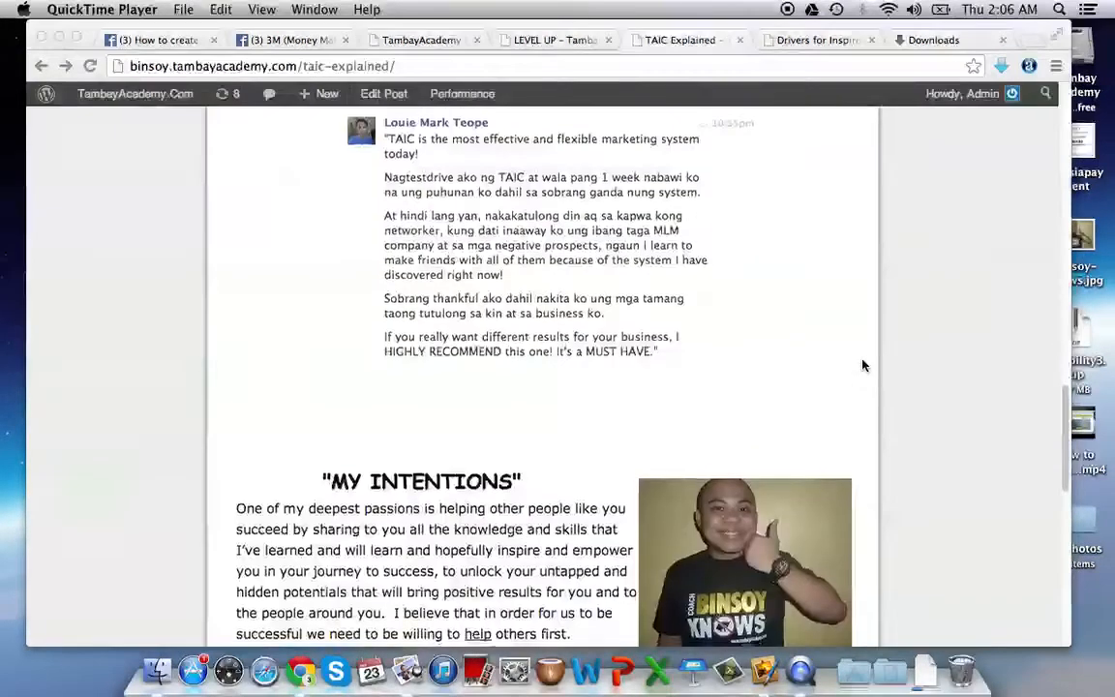
{"action": "scroll", "coordinate": [864, 364], "scroll_direction": "down", "scroll_amount": 1}
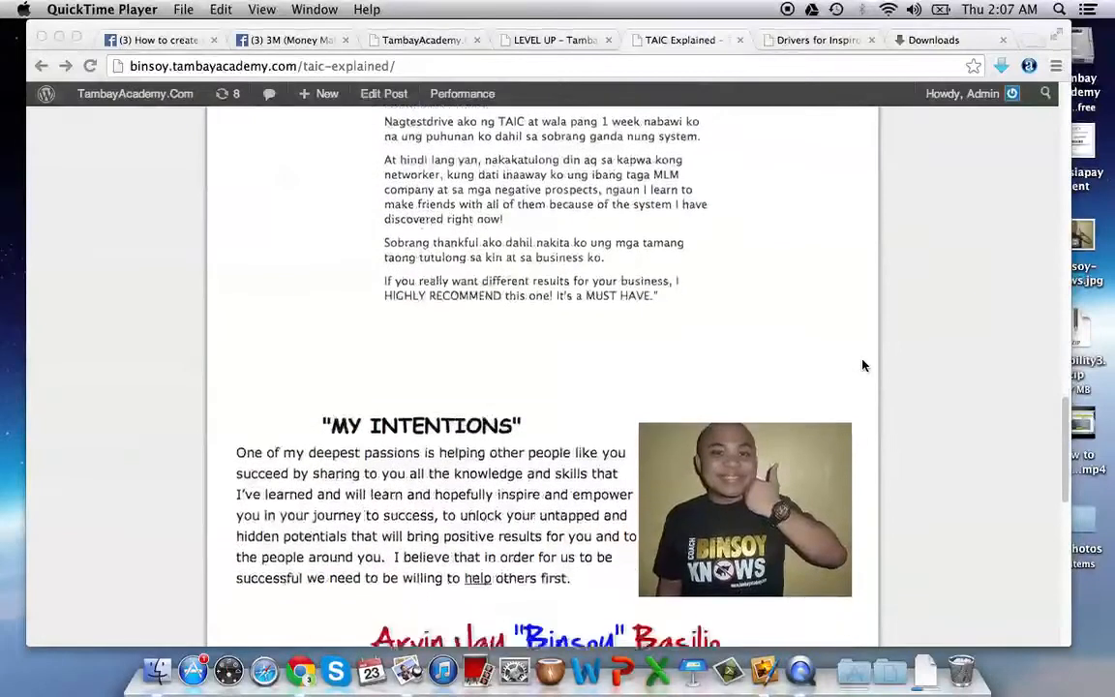
{"action": "scroll", "coordinate": [865, 365], "scroll_direction": "down", "scroll_amount": 1}
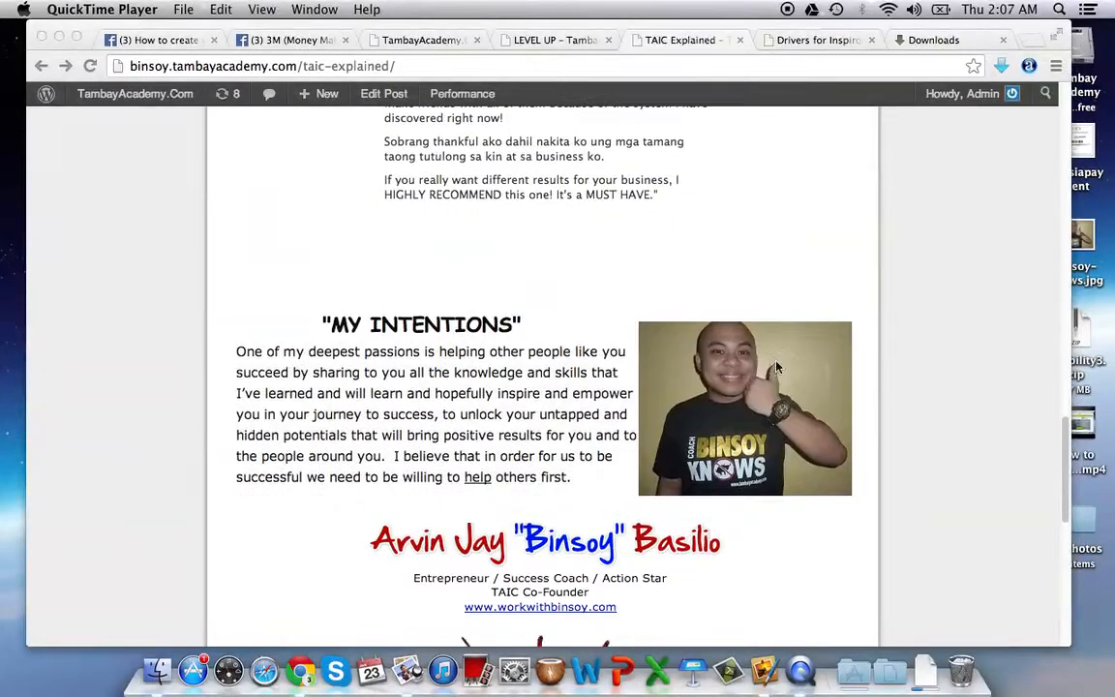
{"action": "scroll", "coordinate": [823, 366], "scroll_direction": "down", "scroll_amount": 2}
{"action": "scroll", "coordinate": [678, 387], "scroll_direction": "down", "scroll_amount": 1}
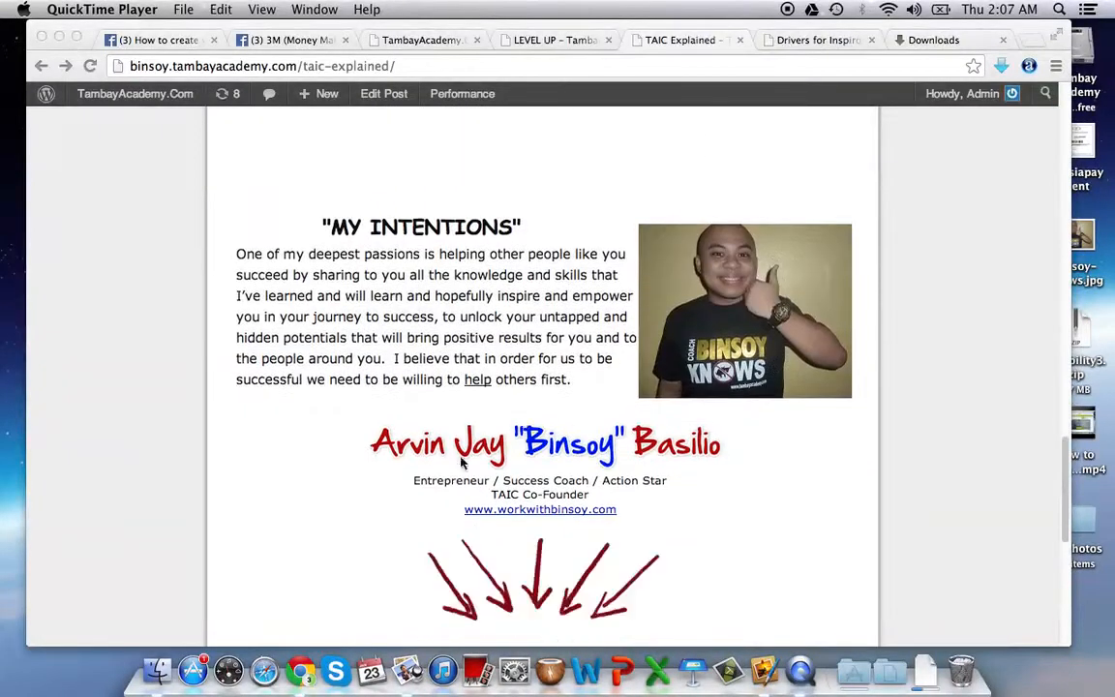
{"action": "scroll", "coordinate": [464, 459], "scroll_direction": "down", "scroll_amount": 1}
{"action": "scroll", "coordinate": [477, 462], "scroll_direction": "down", "scroll_amount": 5}
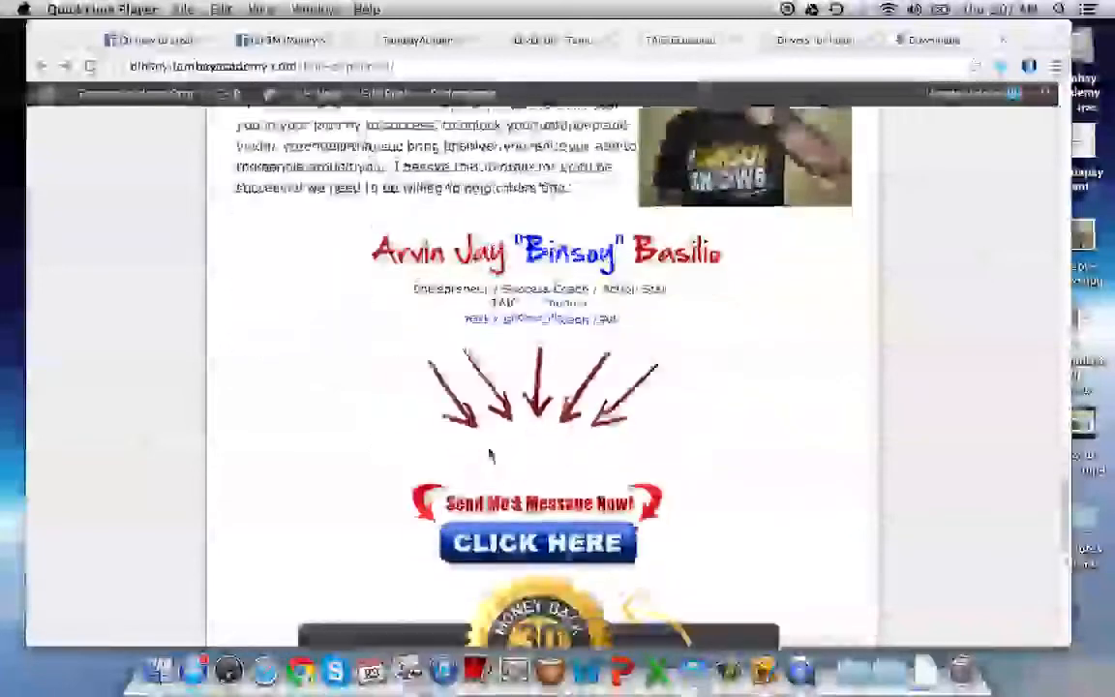
{"action": "scroll", "coordinate": [489, 455], "scroll_direction": "down", "scroll_amount": 2}
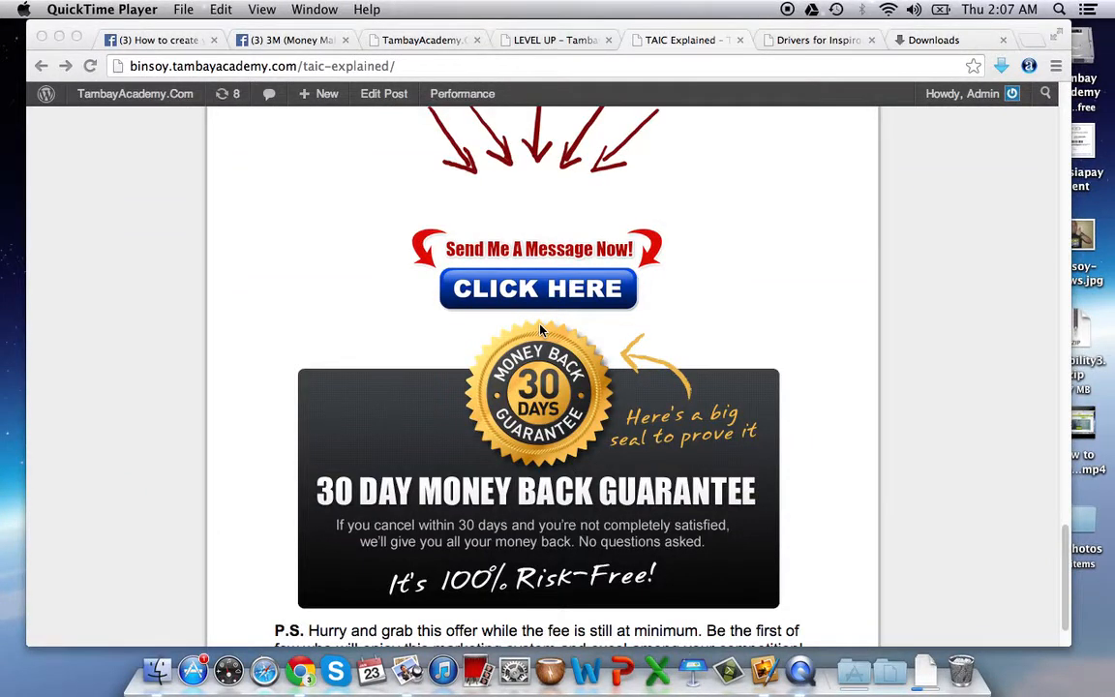
{"action": "scroll", "coordinate": [584, 336], "scroll_direction": "up", "scroll_amount": 15}
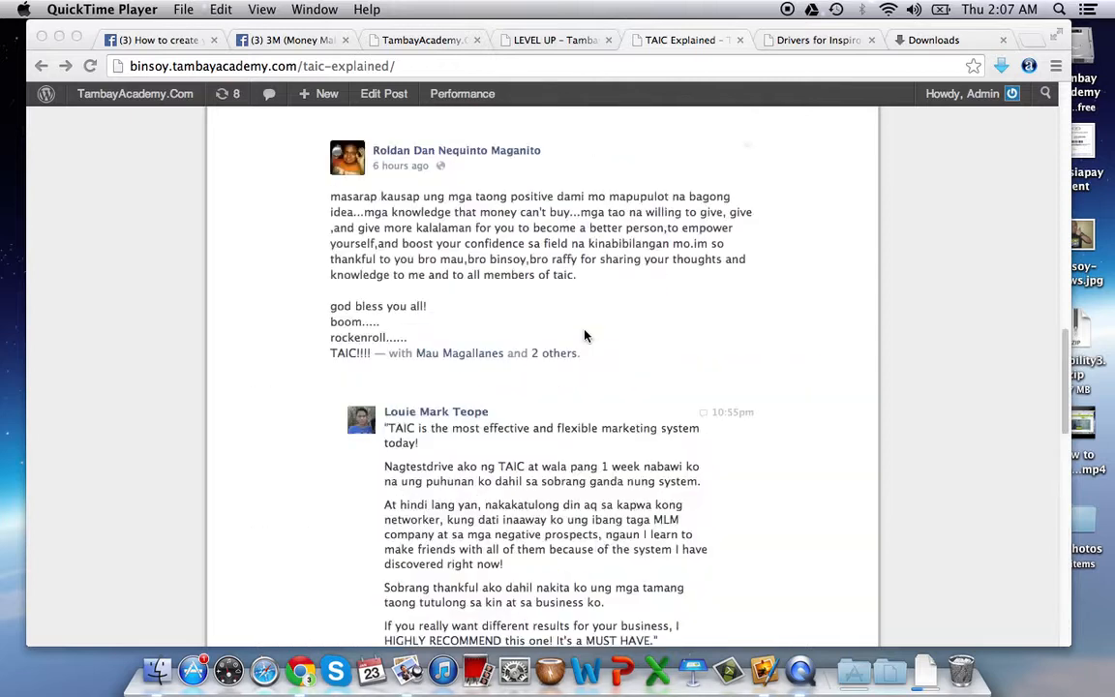
{"action": "scroll", "coordinate": [585, 336], "scroll_direction": "up", "scroll_amount": 2}
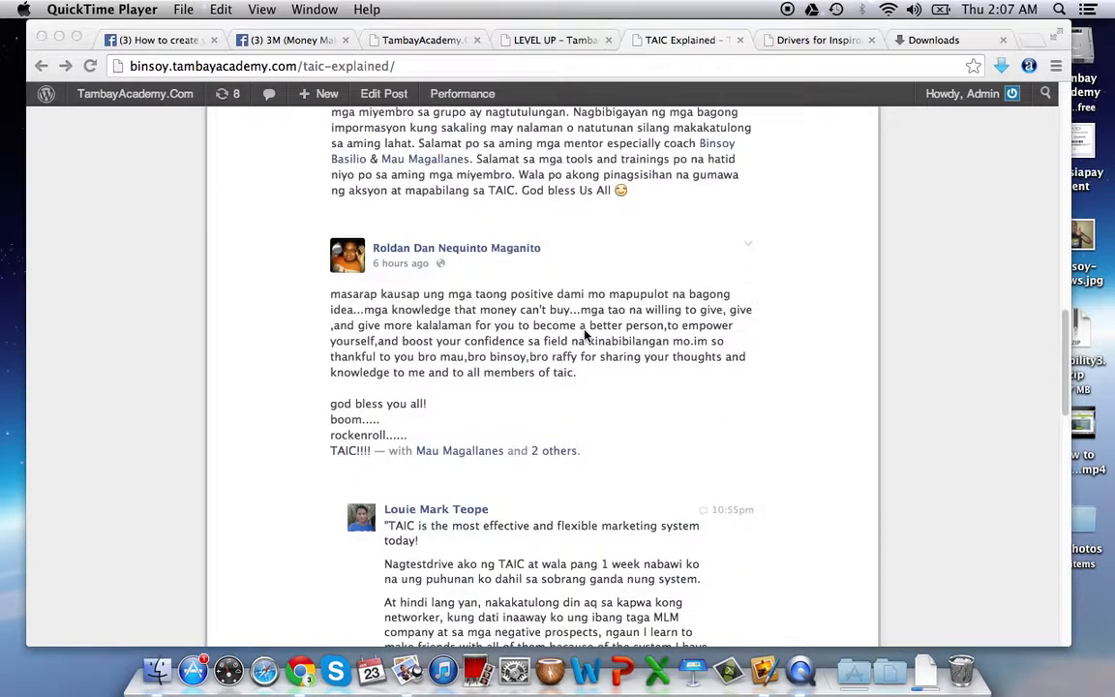
{"action": "scroll", "coordinate": [585, 336], "scroll_direction": "up", "scroll_amount": 4}
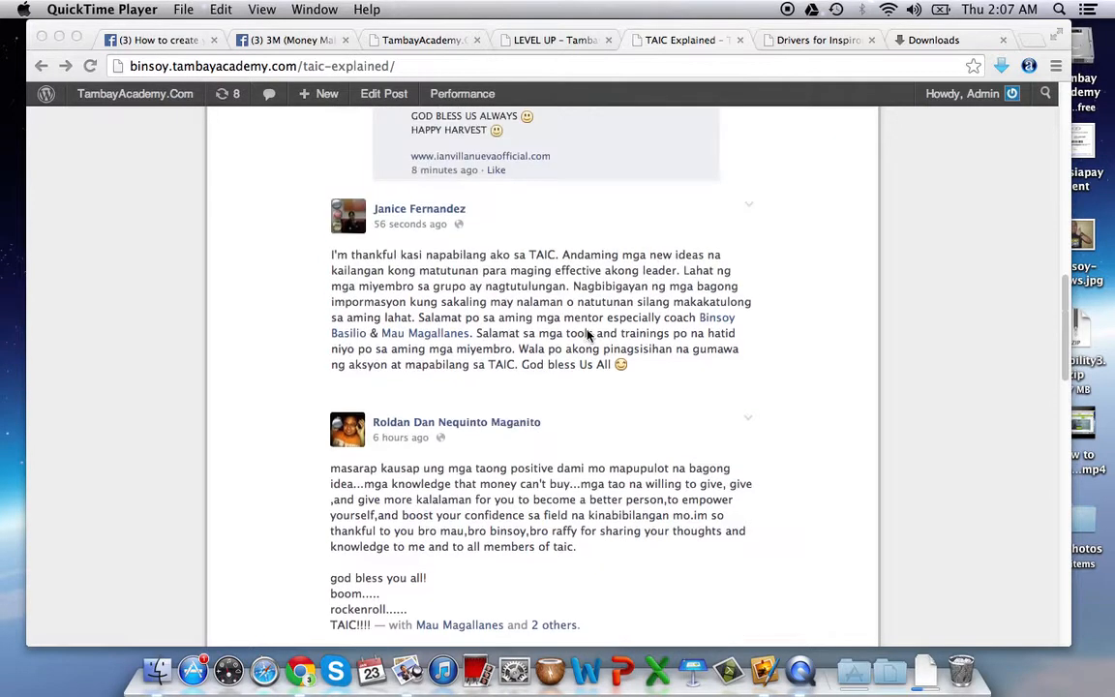
{"action": "scroll", "coordinate": [432, 269], "scroll_direction": "up", "scroll_amount": 10}
{"action": "scroll", "coordinate": [432, 268], "scroll_direction": "up", "scroll_amount": 10}
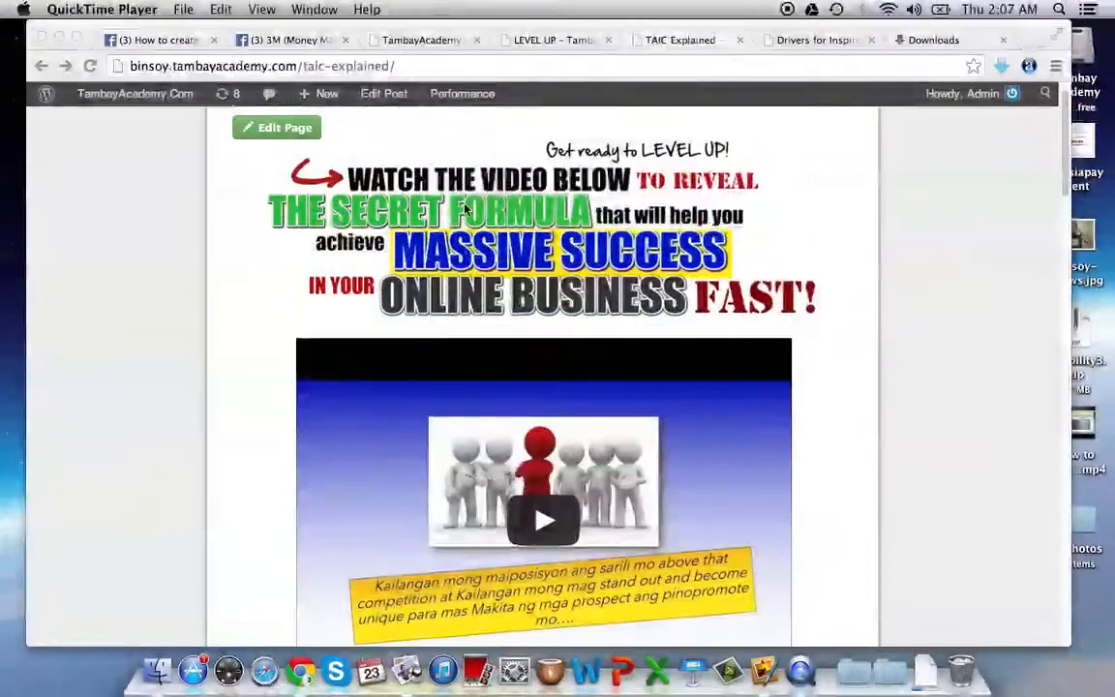
Step: Bring up the LEVEL UP page and select its level-up slug in the address
{"action": "left_click", "coordinate": [528, 43]}
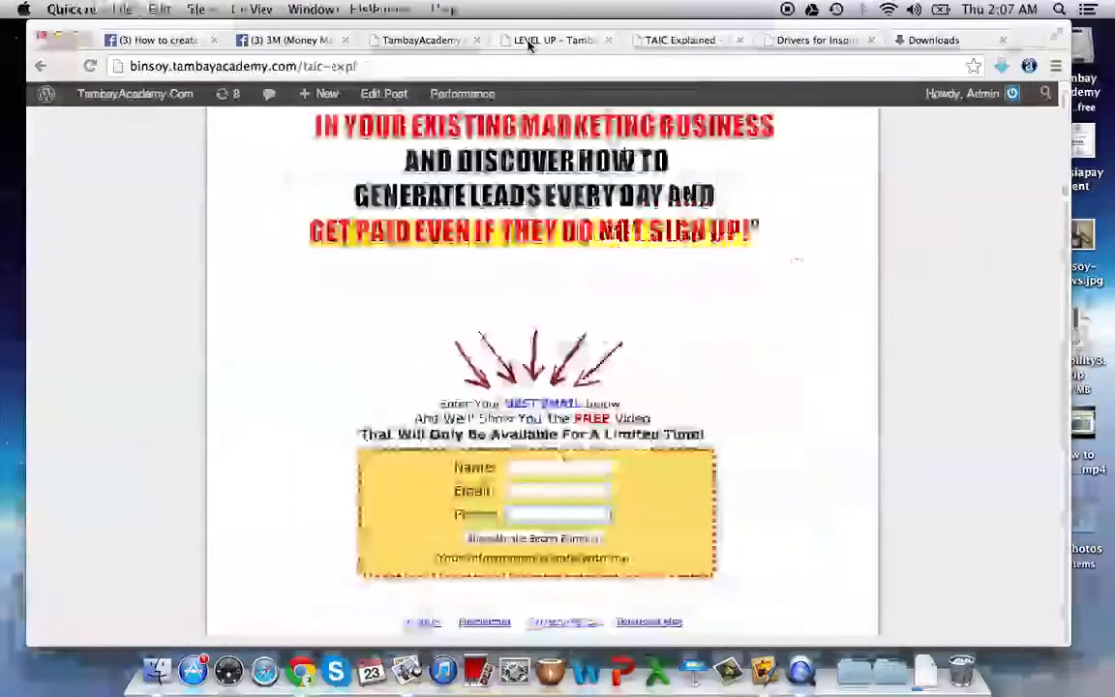
{"action": "scroll", "coordinate": [310, 386], "scroll_direction": "up", "scroll_amount": 3}
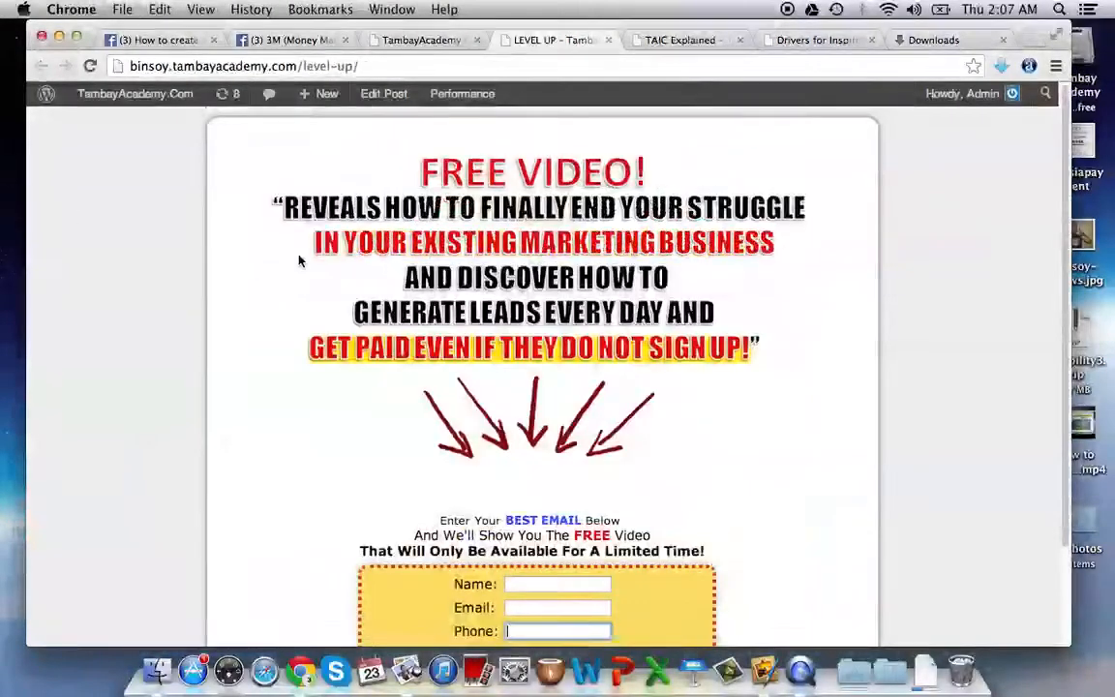
{"action": "scroll", "coordinate": [770, 304], "scroll_direction": "down", "scroll_amount": 2}
{"action": "scroll", "coordinate": [662, 312], "scroll_direction": "down", "scroll_amount": 2}
{"action": "scroll", "coordinate": [662, 313], "scroll_direction": "down", "scroll_amount": 1}
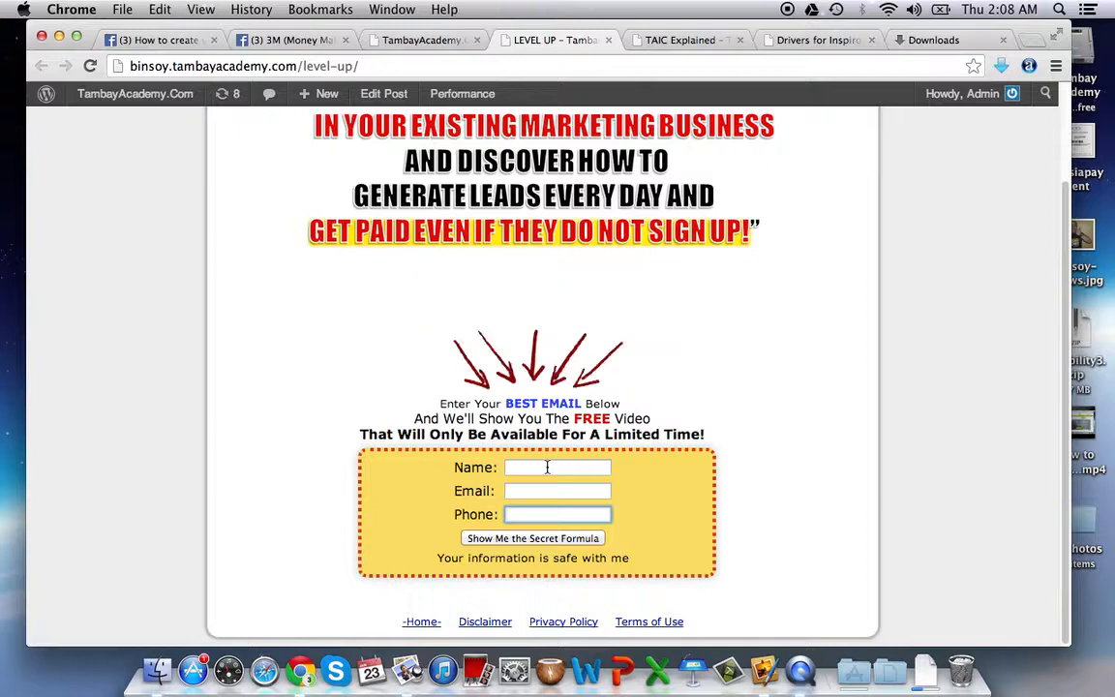
{"action": "scroll", "coordinate": [521, 475], "scroll_direction": "up", "scroll_amount": 1}
{"action": "scroll", "coordinate": [522, 475], "scroll_direction": "up", "scroll_amount": 3}
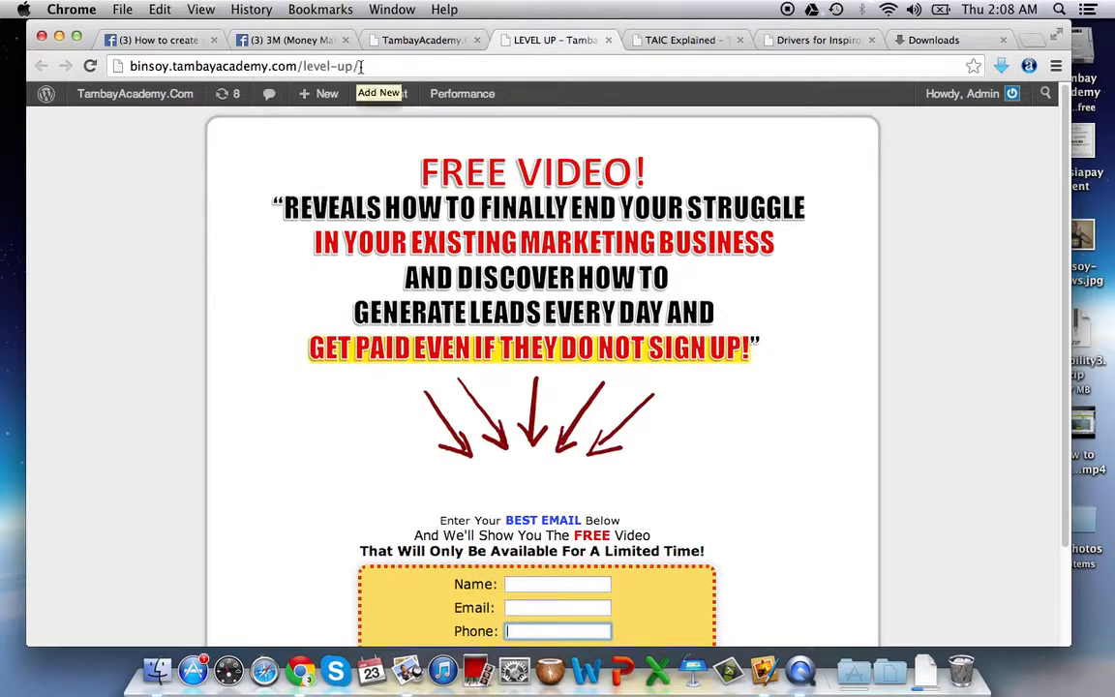
{"action": "left_click_drag", "start_coordinate": [358, 66], "coordinate": [302, 67]}
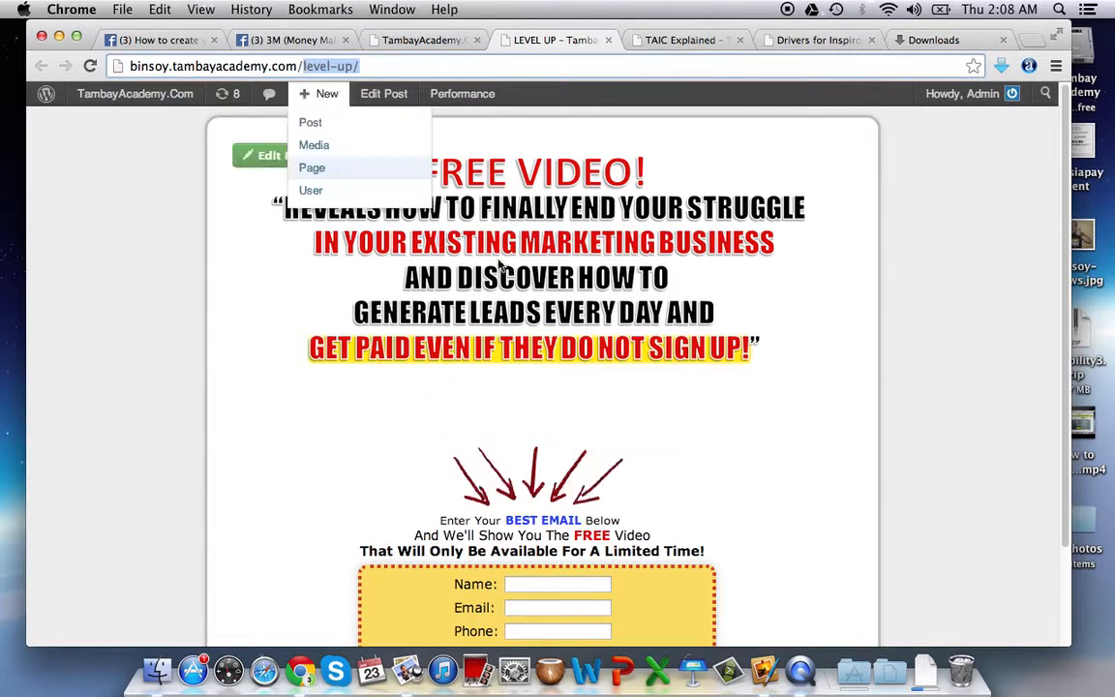
Step: Select the taic-explained slug on the TAIC Explained page to compare addresses
{"action": "left_click", "coordinate": [660, 41]}
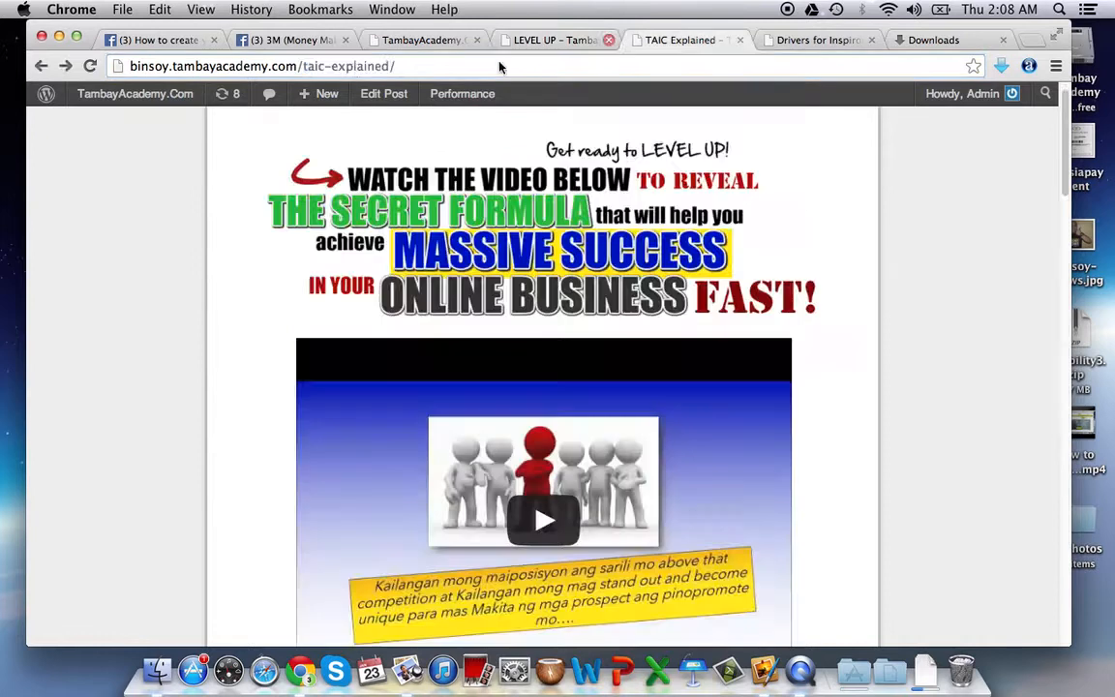
{"action": "left_click_drag", "start_coordinate": [301, 66], "coordinate": [398, 68]}
{"action": "left_click", "coordinate": [118, 263]}
Step: Bring up the Facebook note about creating the money-making website
{"action": "scroll", "coordinate": [157, 245], "scroll_direction": "down", "scroll_amount": 3}
{"action": "scroll", "coordinate": [184, 271], "scroll_direction": "down", "scroll_amount": 1}
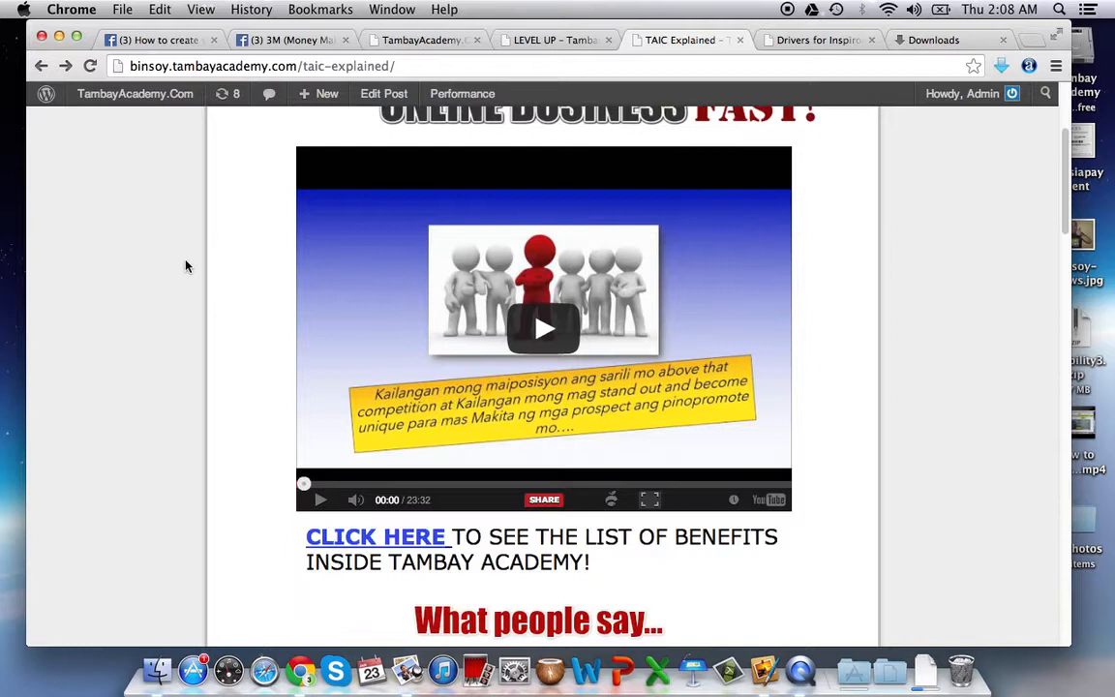
{"action": "left_click", "coordinate": [148, 40]}
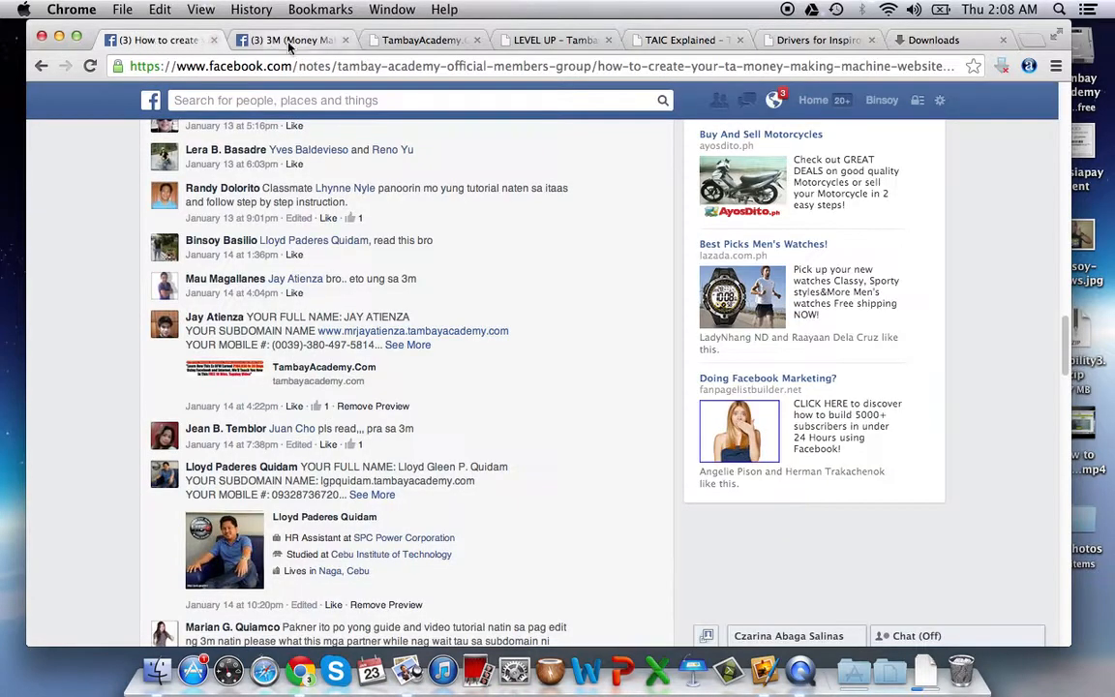
Step: Glance at the 3M note, then highlight the tutorial note's WP Clone backup link and login details
{"action": "left_click", "coordinate": [286, 44]}
{"action": "left_click", "coordinate": [155, 41]}
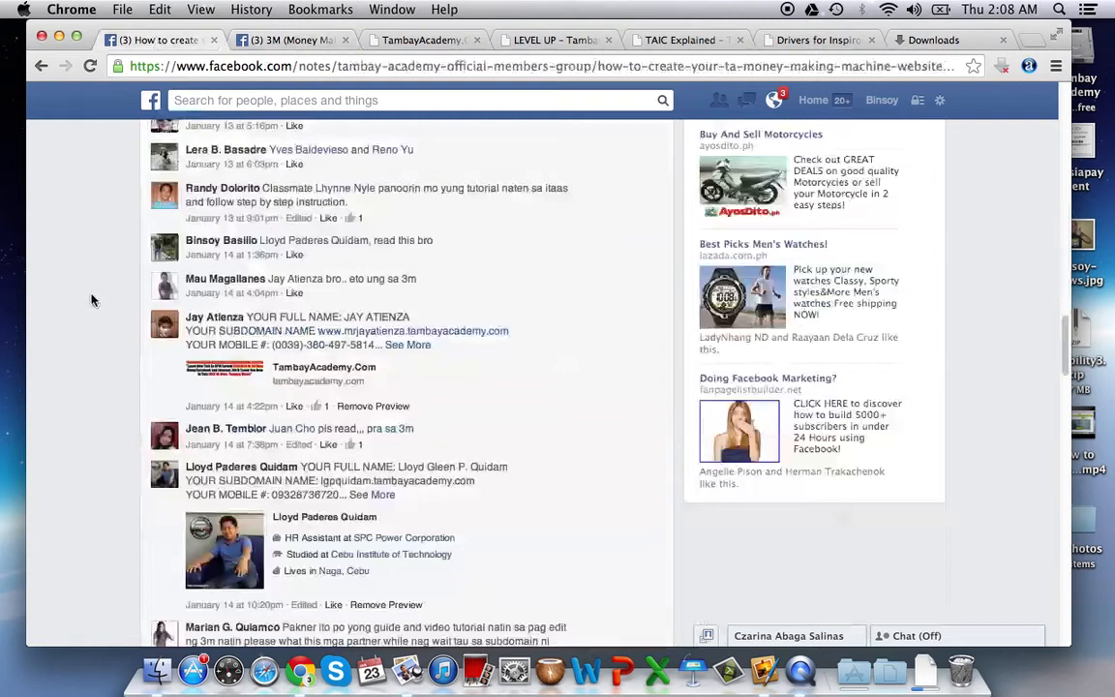
{"action": "scroll", "coordinate": [142, 294], "scroll_direction": "up", "scroll_amount": 5}
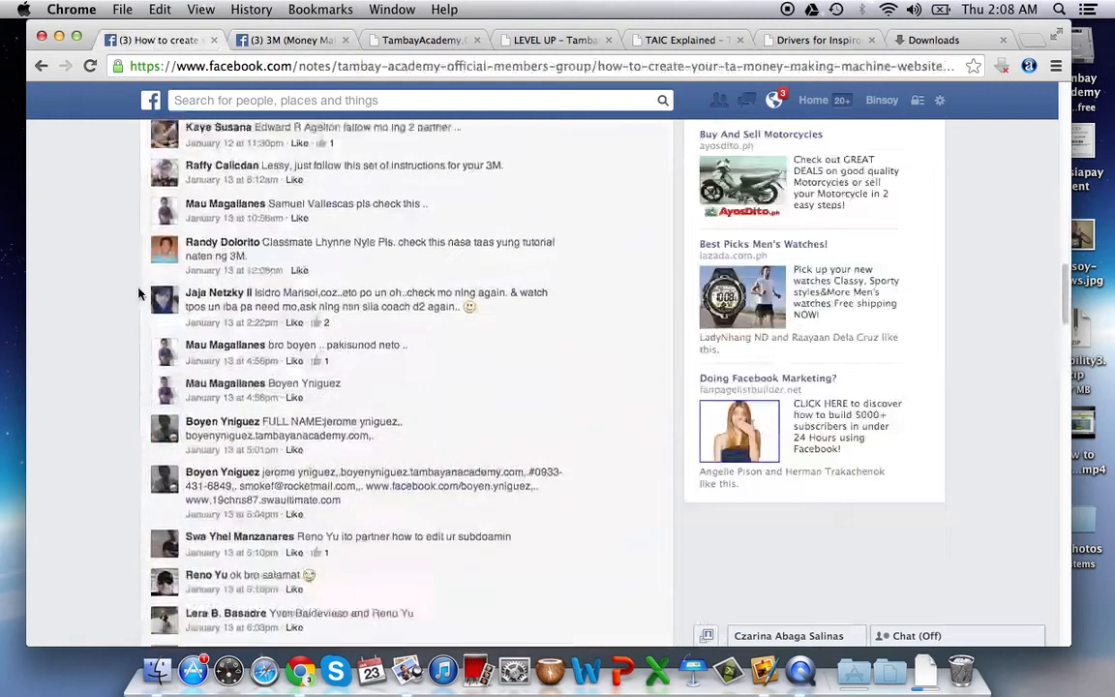
{"action": "scroll", "coordinate": [142, 293], "scroll_direction": "up", "scroll_amount": 3}
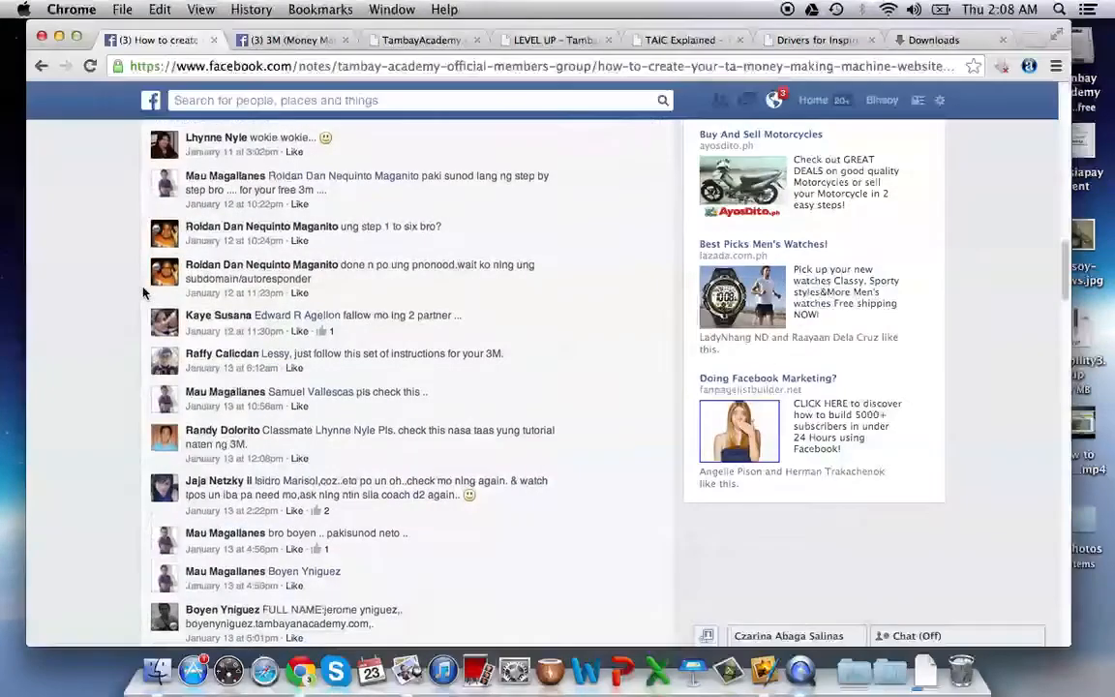
{"action": "scroll", "coordinate": [143, 293], "scroll_direction": "up", "scroll_amount": 2}
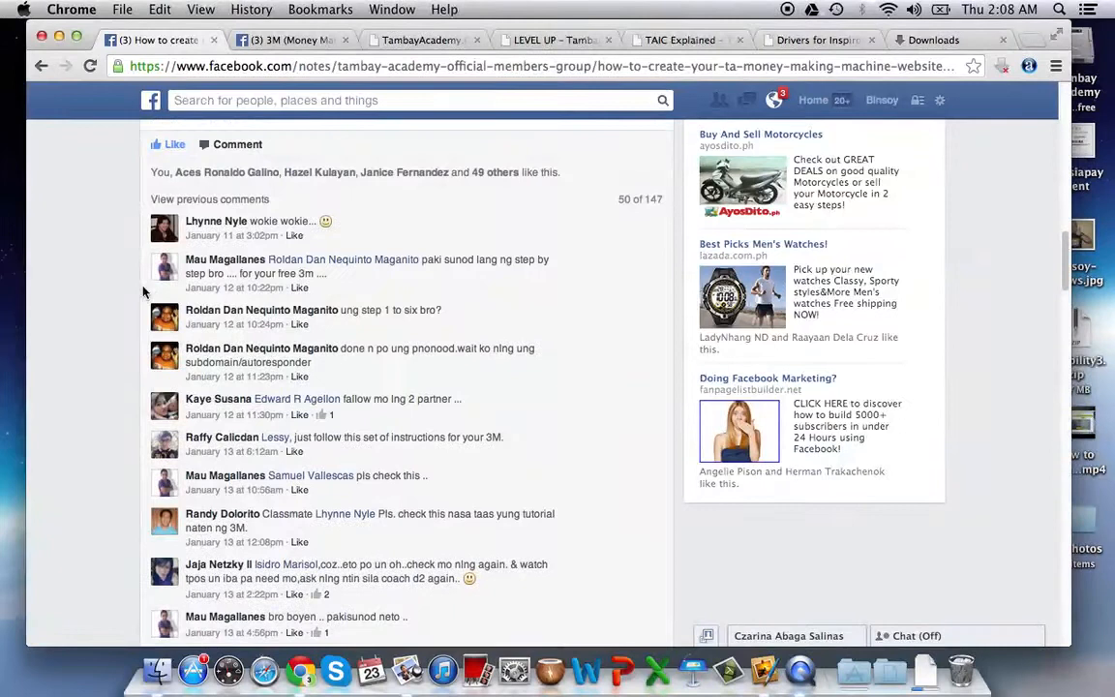
{"action": "scroll", "coordinate": [147, 289], "scroll_direction": "up", "scroll_amount": 10}
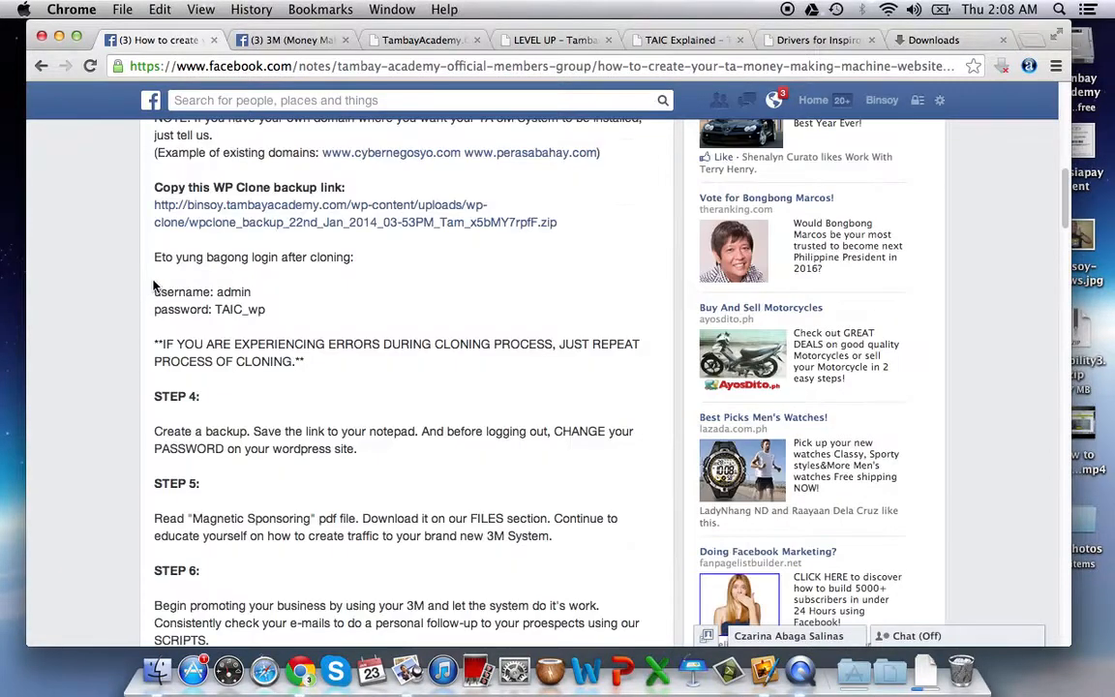
{"action": "scroll", "coordinate": [150, 286], "scroll_direction": "up", "scroll_amount": 2}
{"action": "scroll", "coordinate": [153, 286], "scroll_direction": "up", "scroll_amount": 1}
{"action": "scroll", "coordinate": [141, 277], "scroll_direction": "up", "scroll_amount": 3}
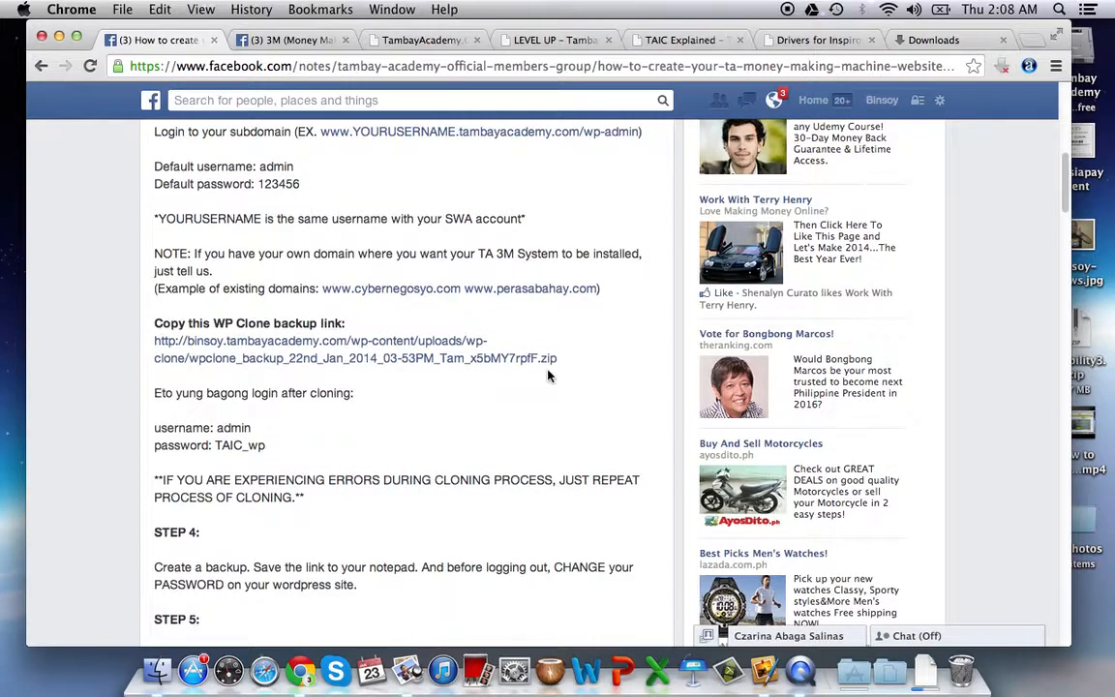
{"action": "left_click_drag", "start_coordinate": [557, 359], "coordinate": [154, 325]}
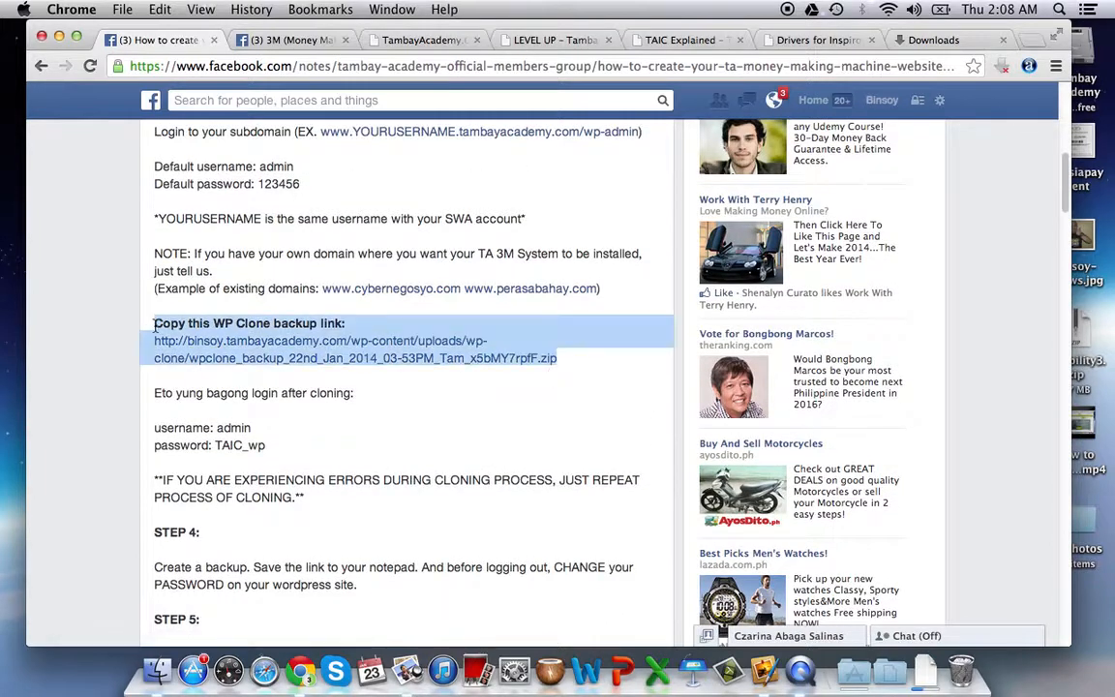
{"action": "left_click_drag", "start_coordinate": [152, 427], "coordinate": [352, 437]}
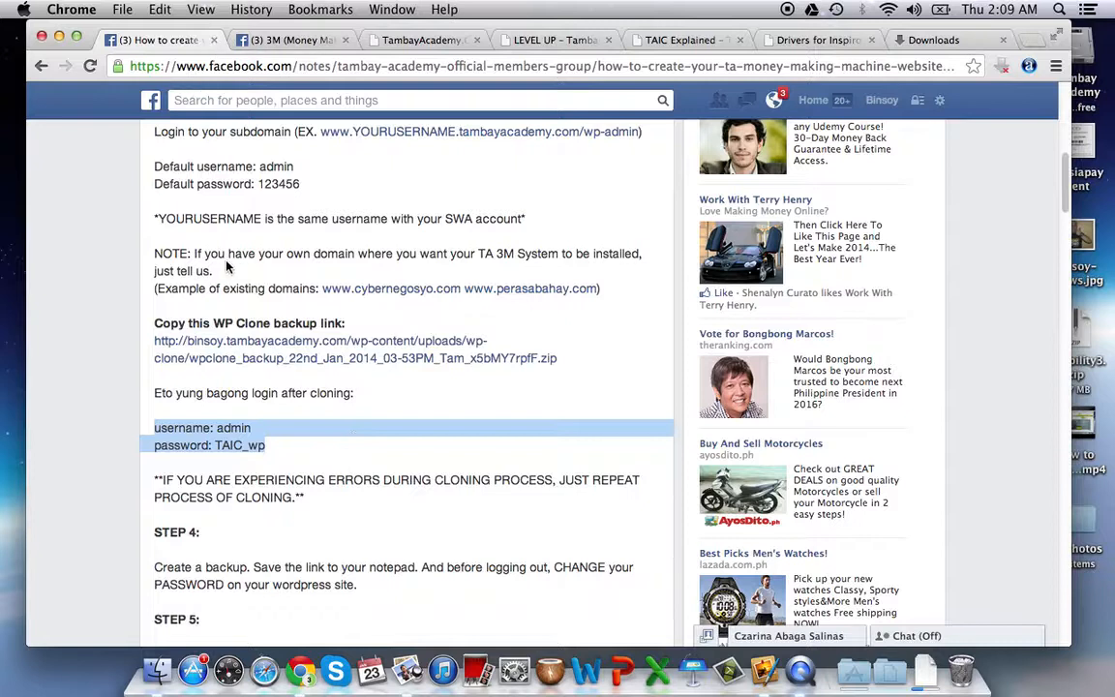
Step: Select the WP Clone backup link URL in the other cloning note, then bring up the WordPress login tab
{"action": "scroll", "coordinate": [228, 261], "scroll_direction": "up", "scroll_amount": 1}
{"action": "scroll", "coordinate": [228, 262], "scroll_direction": "up", "scroll_amount": 5}
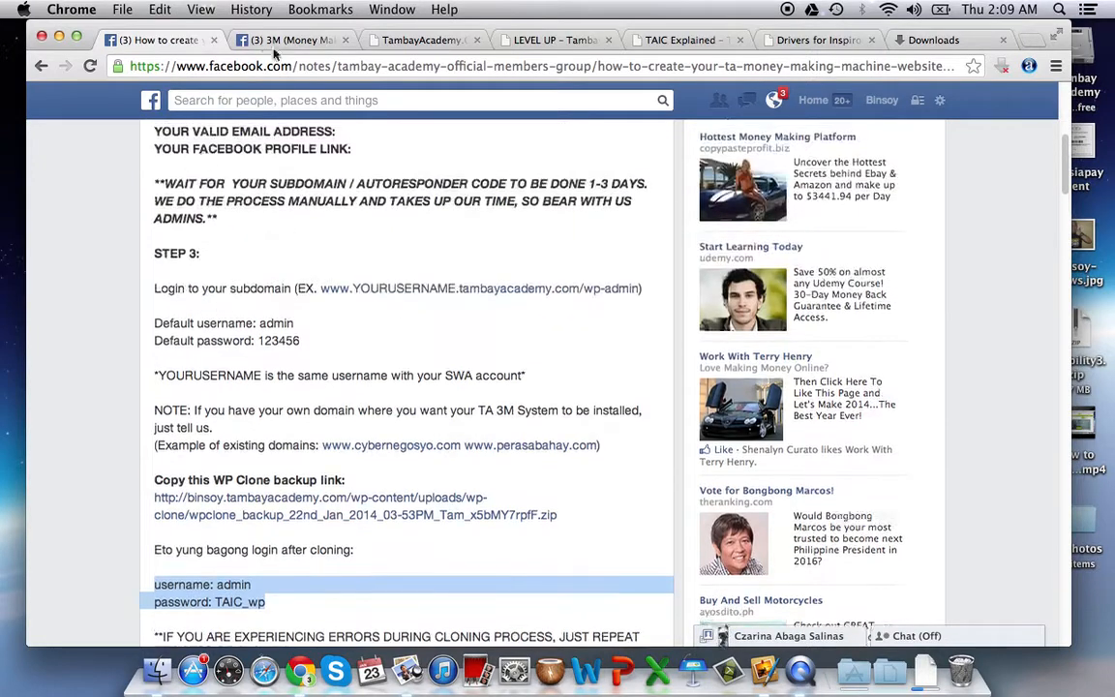
{"action": "left_click", "coordinate": [247, 40]}
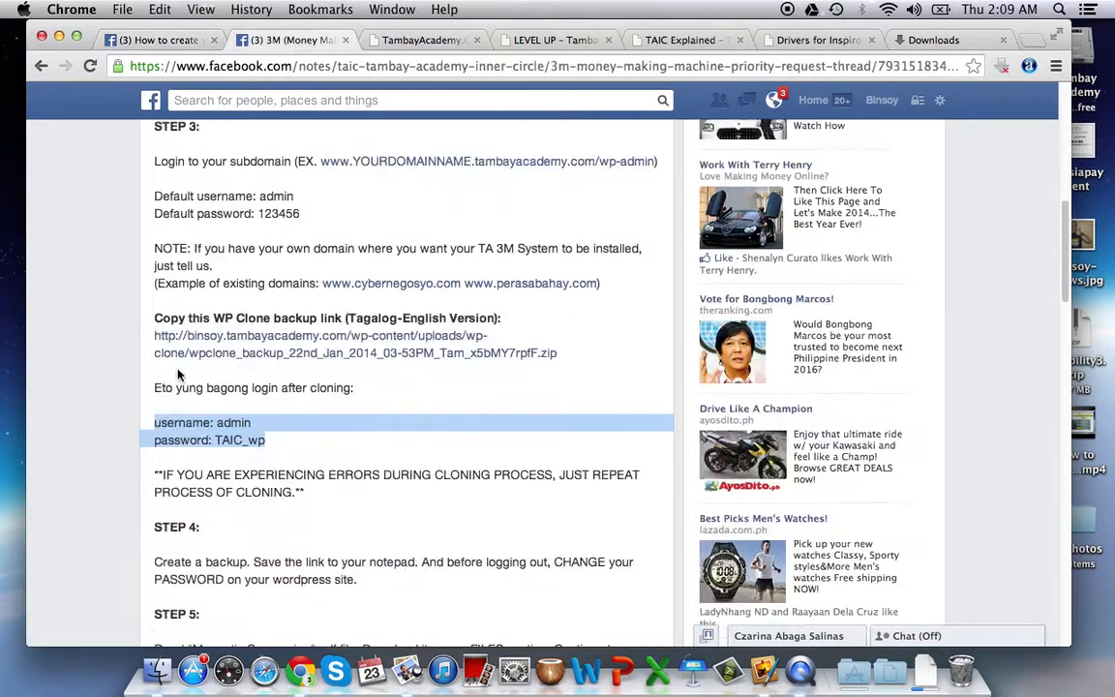
{"action": "left_click_drag", "start_coordinate": [154, 335], "coordinate": [578, 361]}
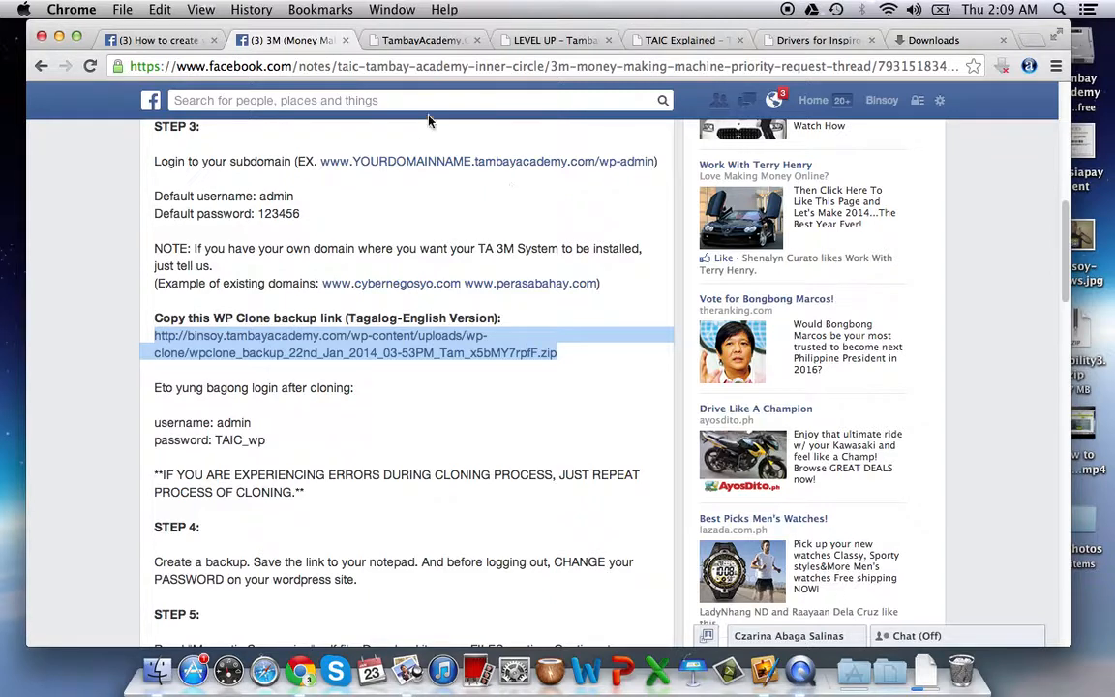
{"action": "left_click", "coordinate": [396, 42]}
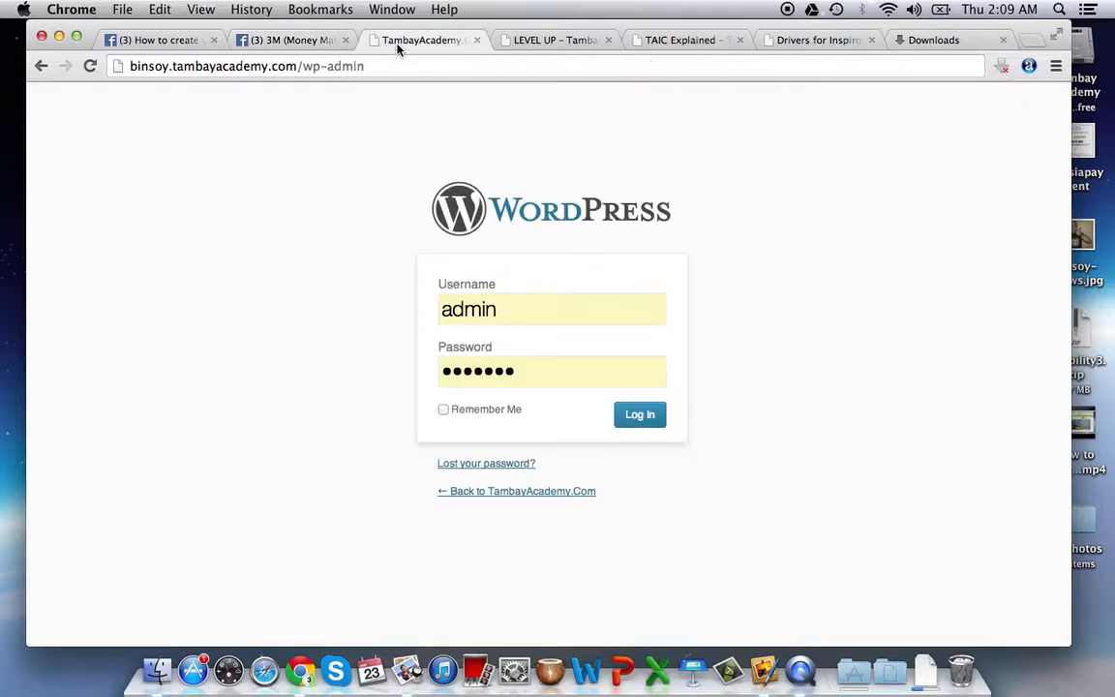
Step: Log in to the TambayAcademy wp-admin using the prefilled credentials
{"action": "left_click", "coordinate": [156, 74]}
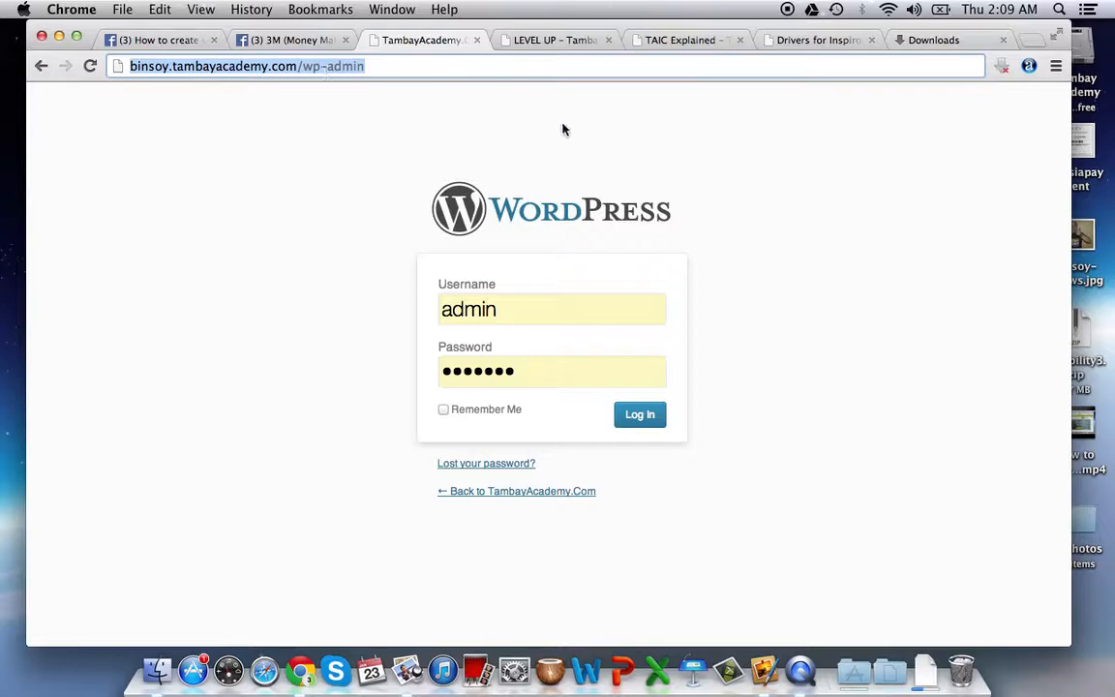
{"action": "left_click", "coordinate": [645, 415]}
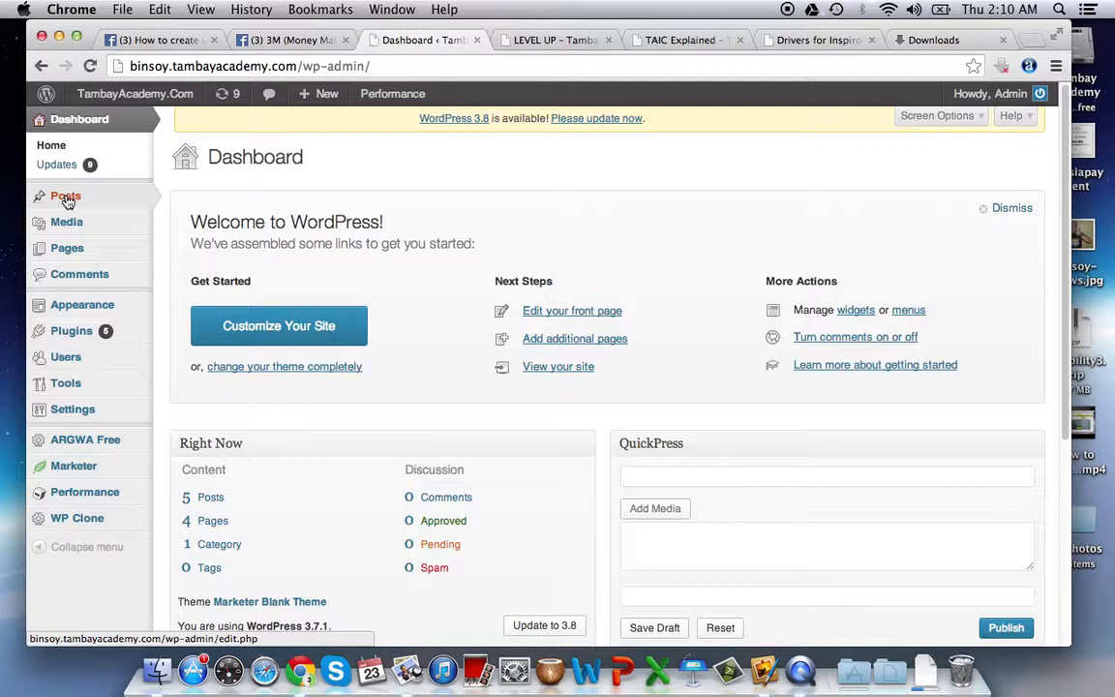
Step: Show the Posts list from the admin sidebar
{"action": "left_click", "coordinate": [66, 197]}
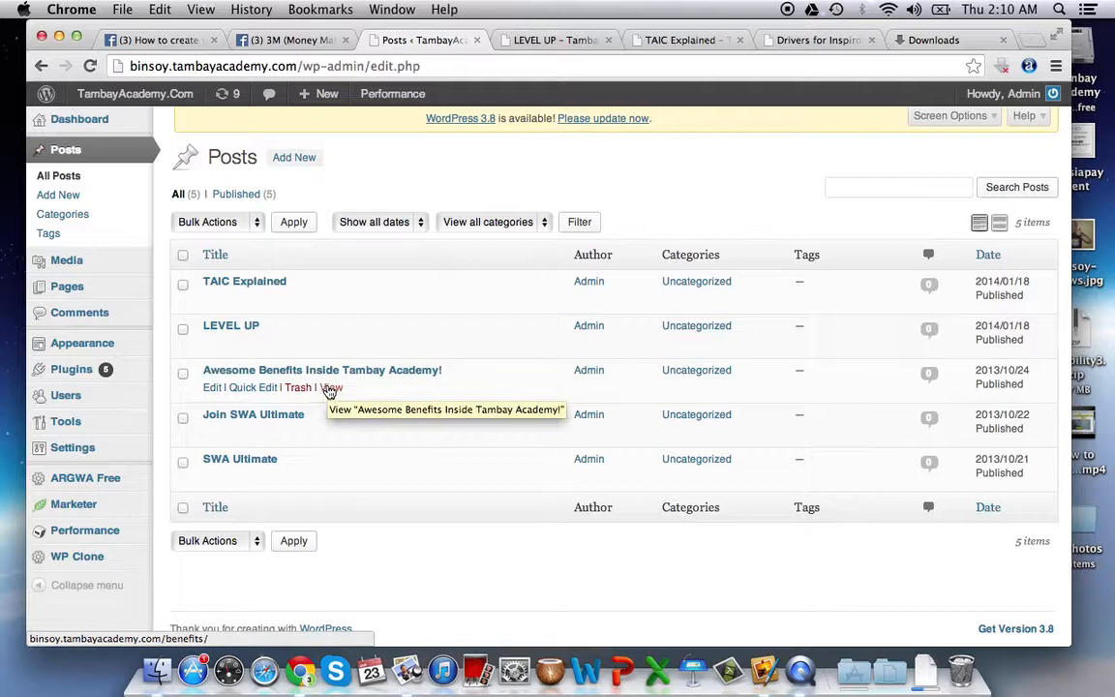
Step: Use the TAIC Explained row's View link to load the post in a new tab
{"action": "mouse_move", "coordinate": [85, 530]}
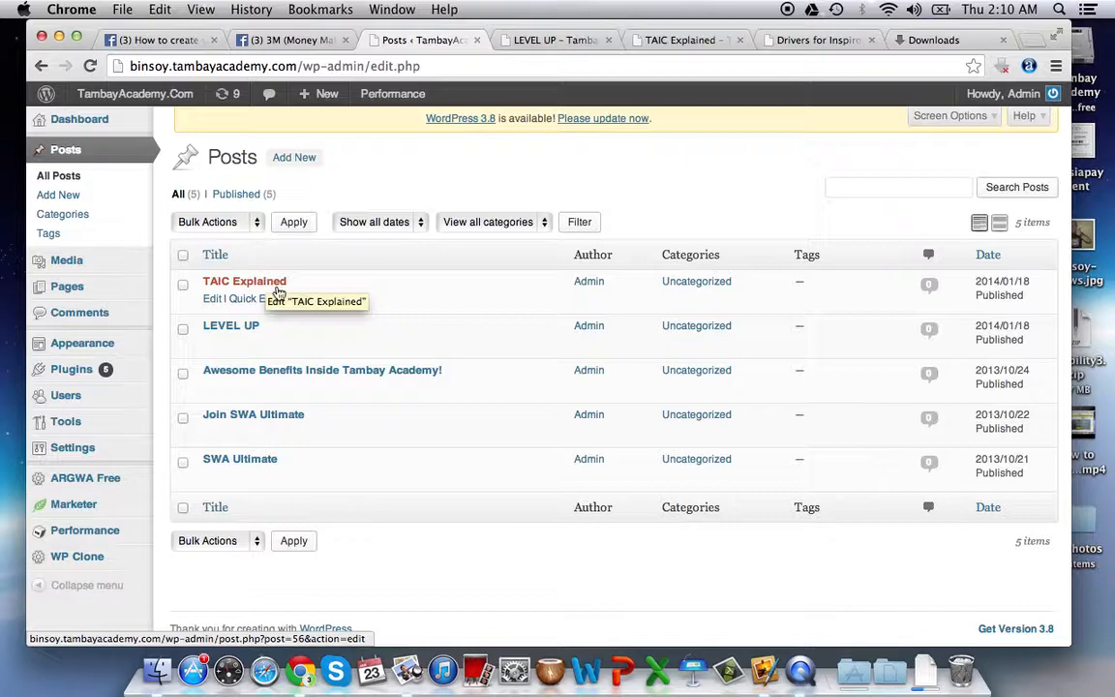
{"action": "left_click", "coordinate": [330, 302], "text": "super"}
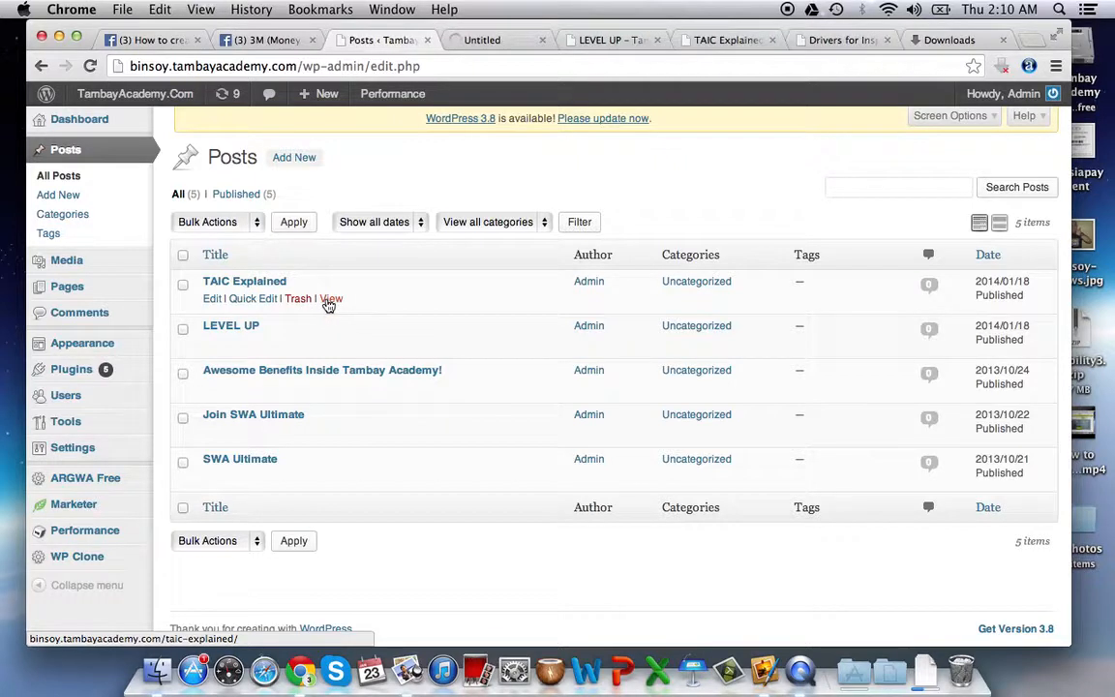
Step: Switch to the live taic-explained page and scroll through its headline, video and testimonials
{"action": "left_click", "coordinate": [476, 43]}
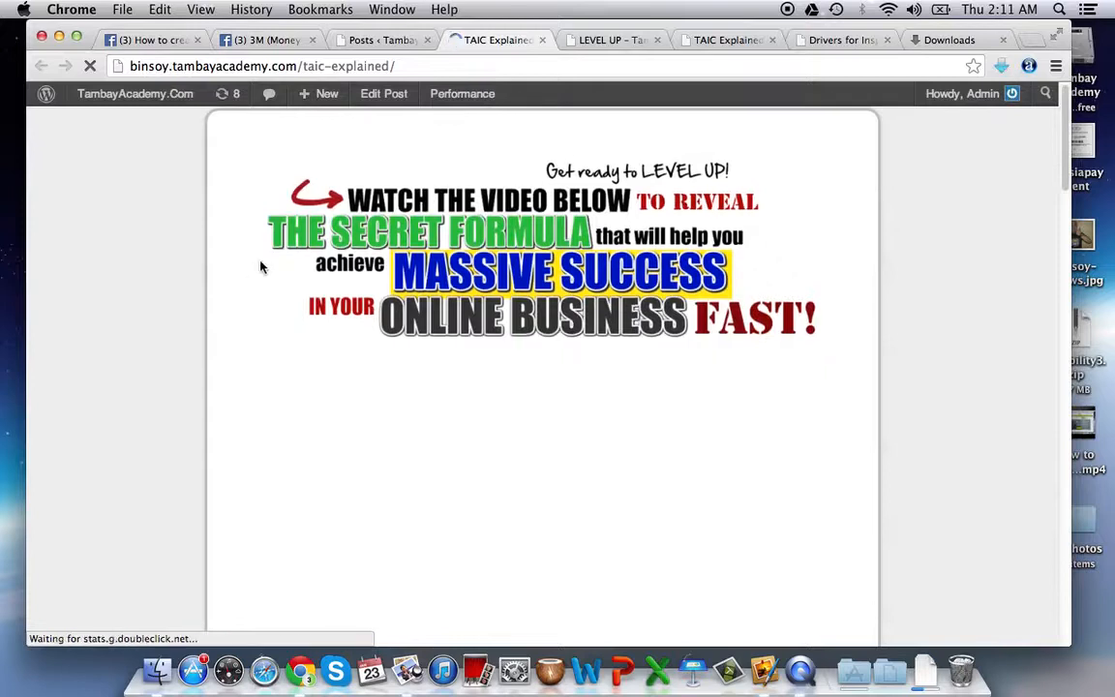
{"action": "scroll", "coordinate": [678, 223], "scroll_direction": "down", "scroll_amount": 3}
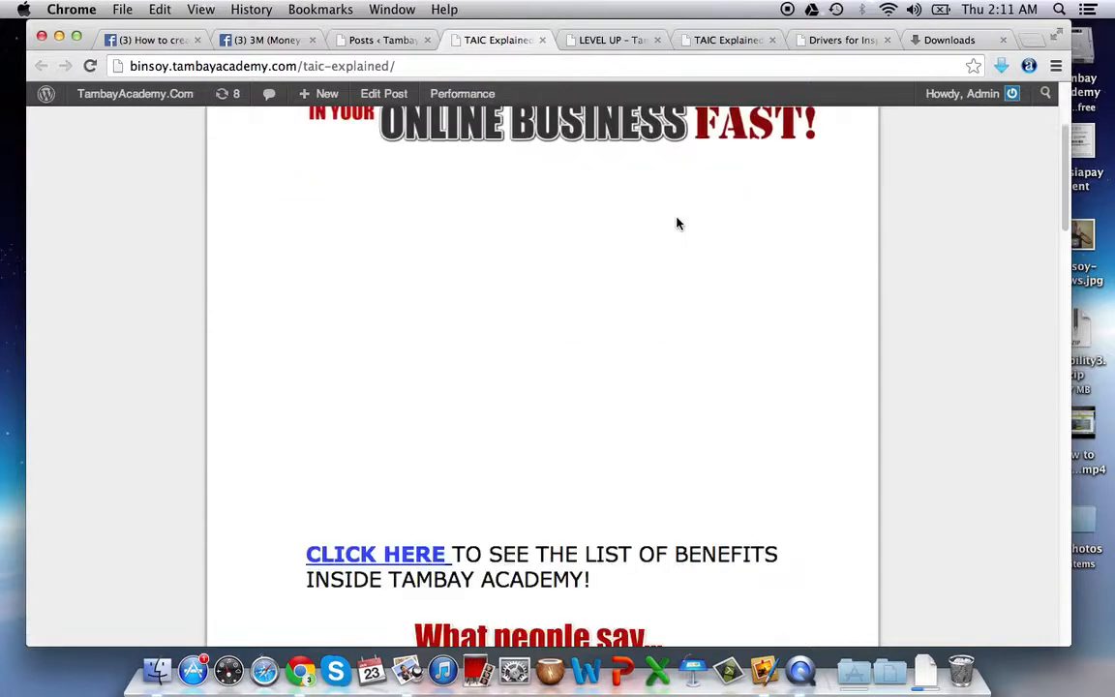
{"action": "scroll", "coordinate": [677, 221], "scroll_direction": "down", "scroll_amount": 1}
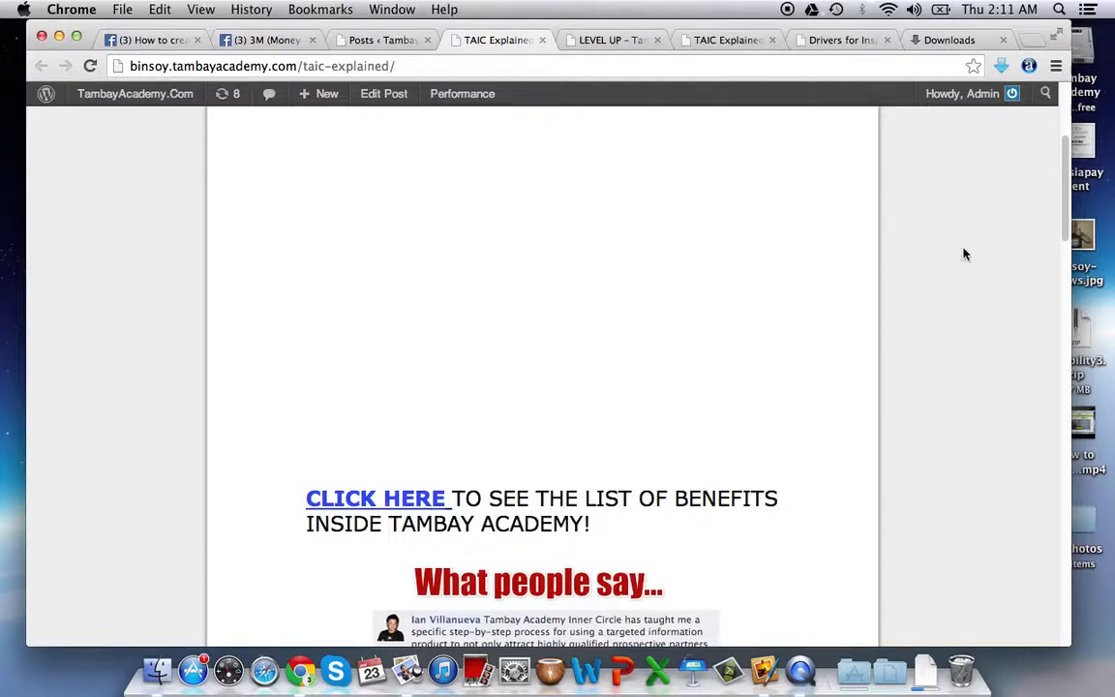
{"action": "scroll", "coordinate": [965, 254], "scroll_direction": "down", "scroll_amount": 3}
{"action": "scroll", "coordinate": [965, 254], "scroll_direction": "down", "scroll_amount": 1}
{"action": "scroll", "coordinate": [803, 273], "scroll_direction": "up", "scroll_amount": 8}
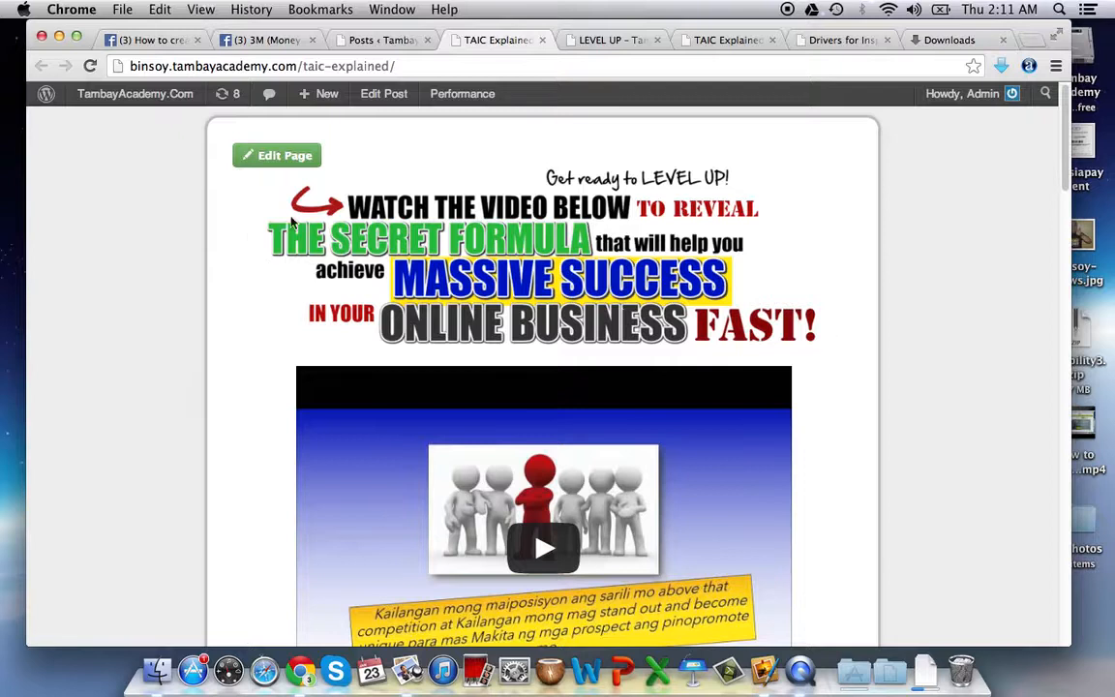
Step: Start editing the page in the front-end builder and move the element toolbar to the right margin
{"action": "left_click", "coordinate": [271, 156]}
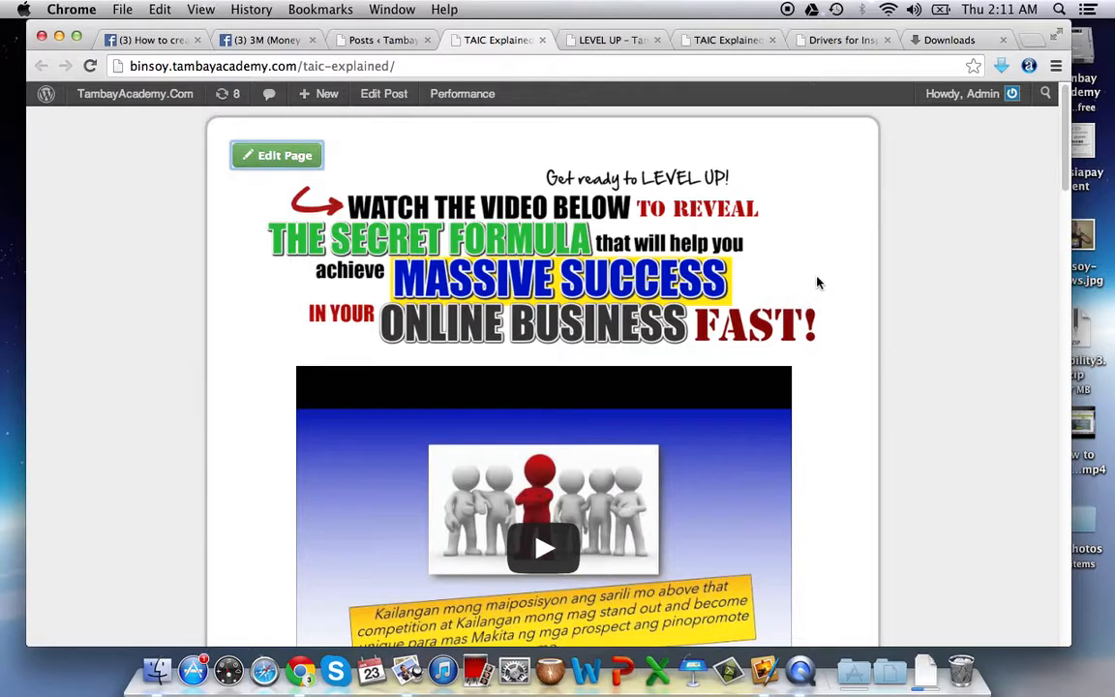
{"action": "scroll", "coordinate": [821, 284], "scroll_direction": "down", "scroll_amount": 1}
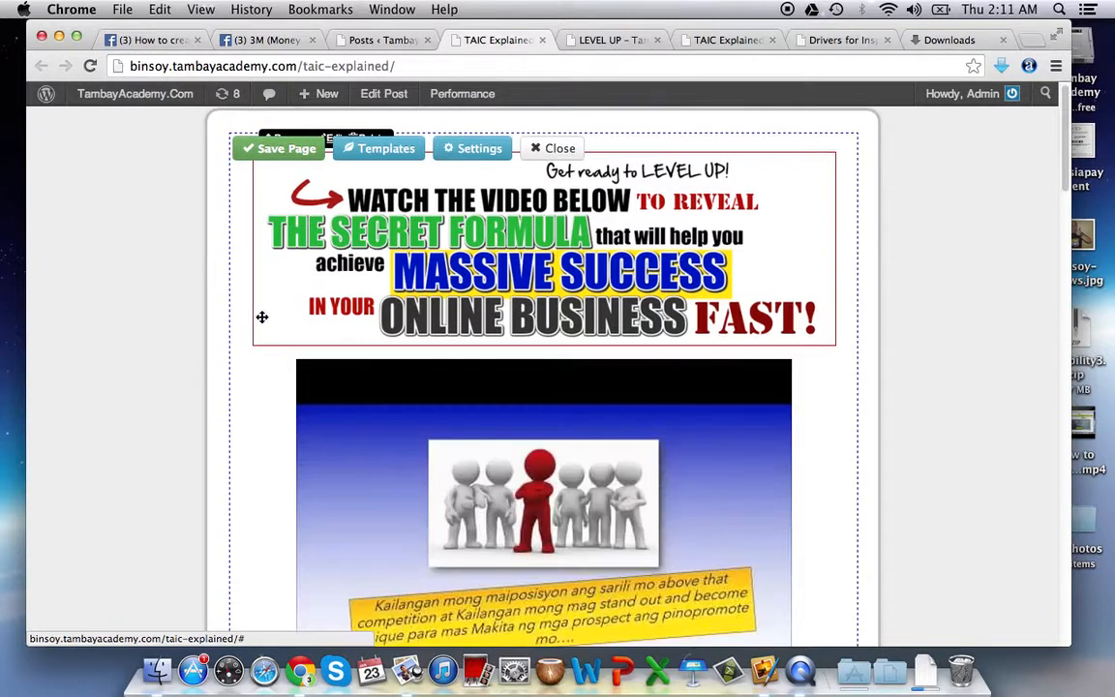
{"action": "left_click_drag", "start_coordinate": [534, 243], "coordinate": [999, 135]}
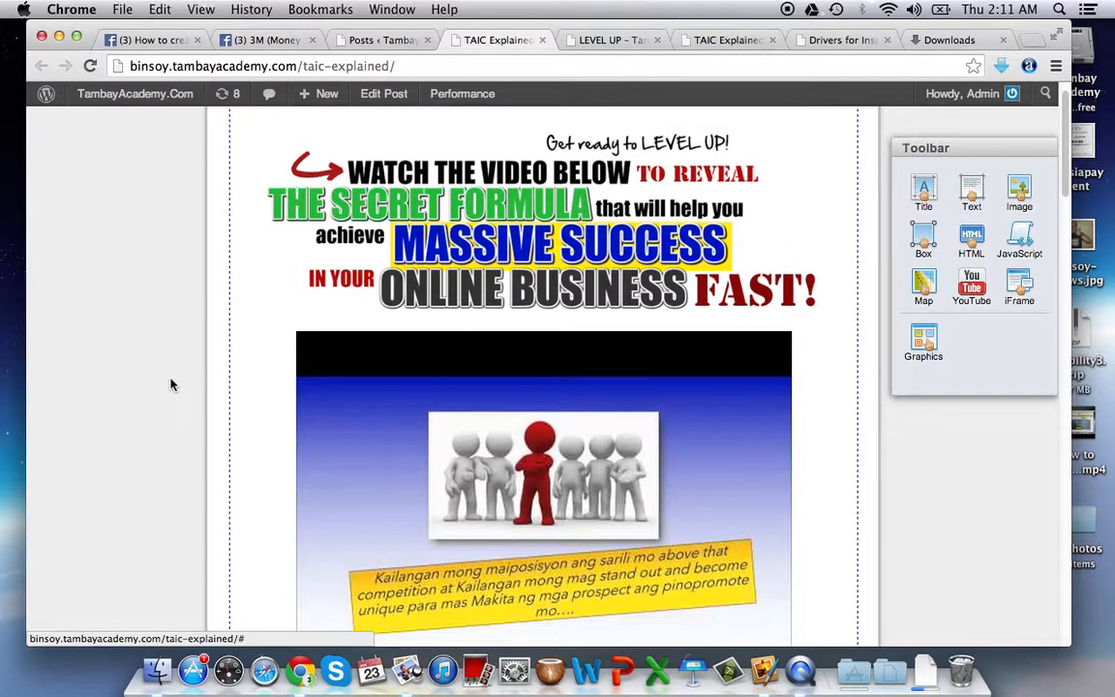
Step: Delete the photo beside the MY INTENTIONS text
{"action": "scroll", "coordinate": [170, 385], "scroll_direction": "down", "scroll_amount": 10}
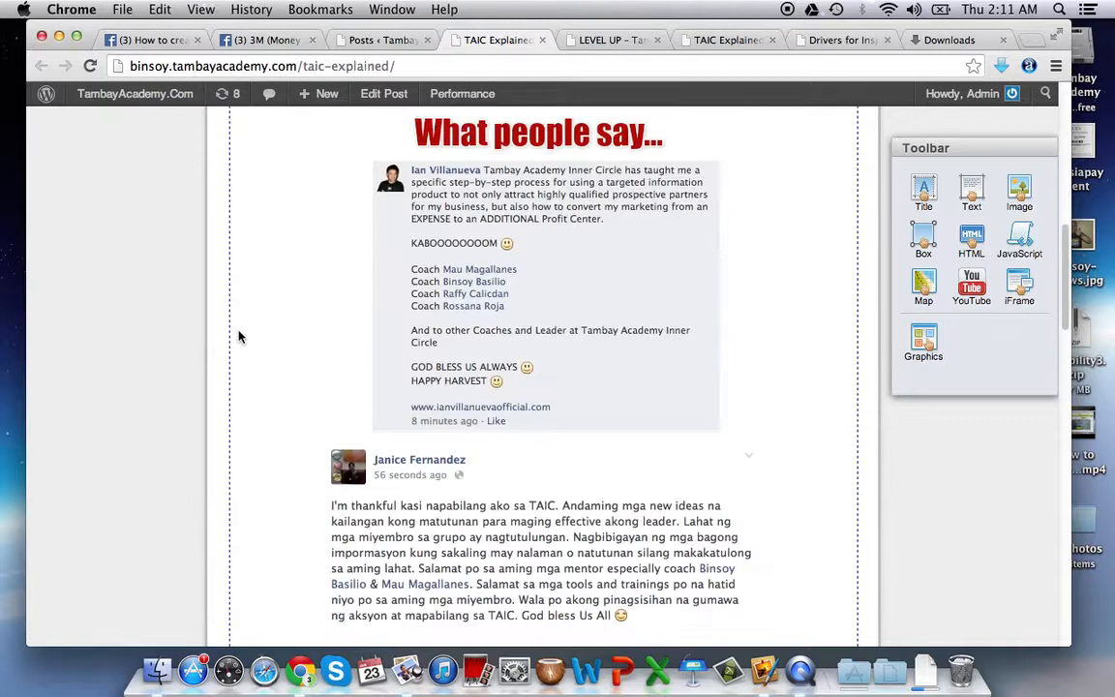
{"action": "scroll", "coordinate": [233, 332], "scroll_direction": "down", "scroll_amount": 8}
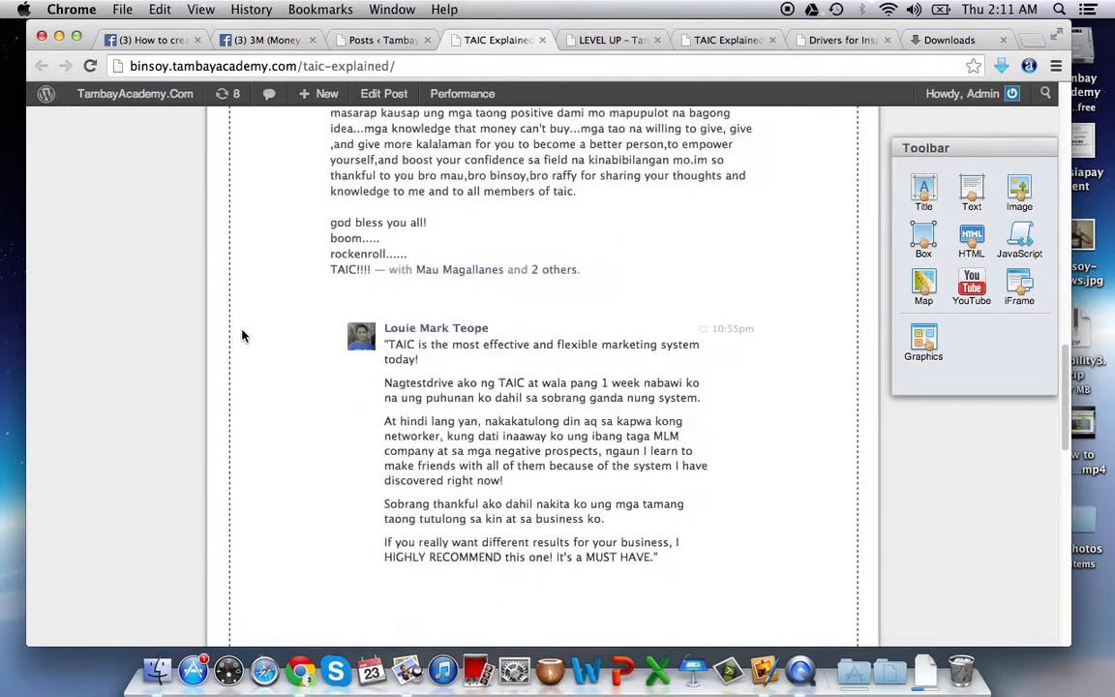
{"action": "scroll", "coordinate": [242, 335], "scroll_direction": "down", "scroll_amount": 5}
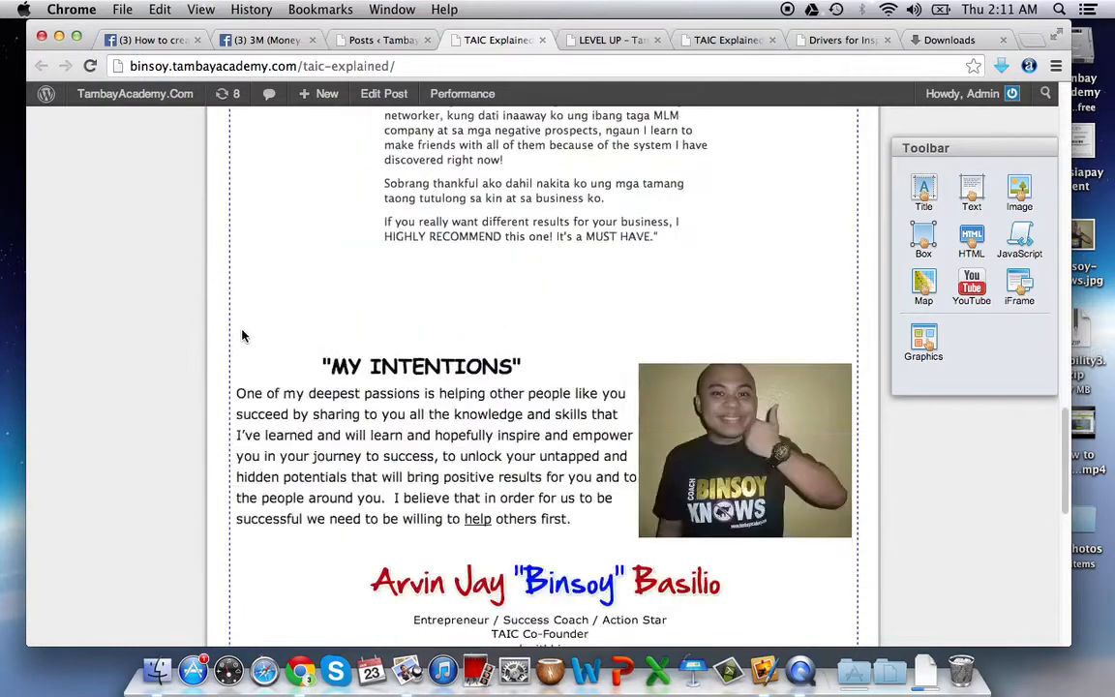
{"action": "mouse_move", "coordinate": [640, 318]}
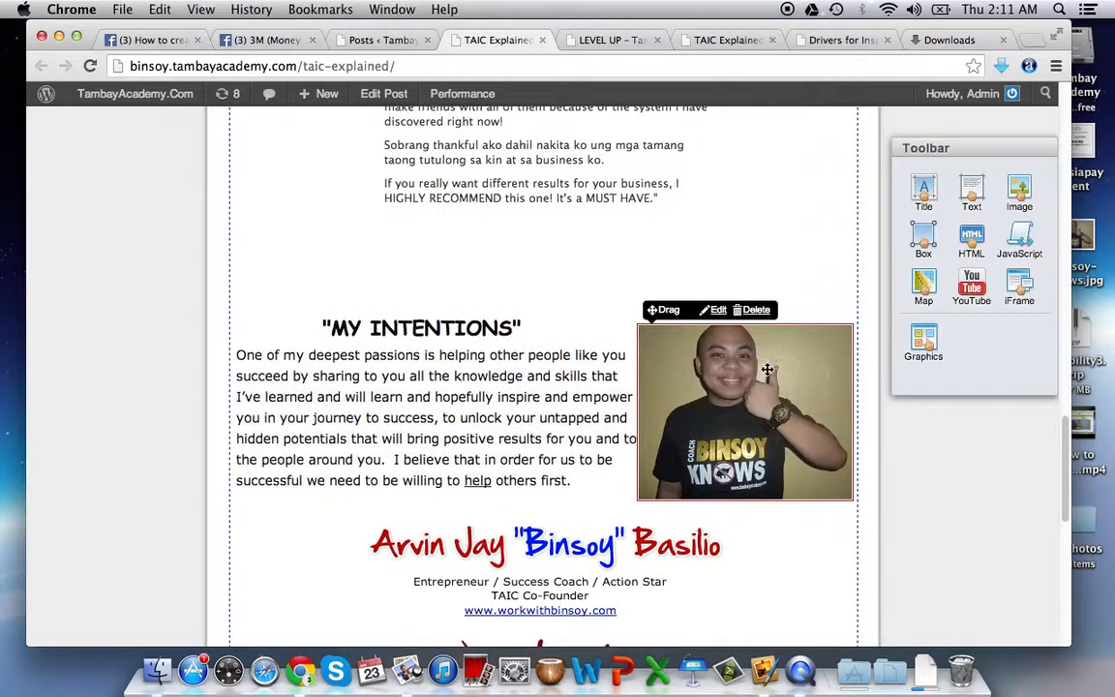
{"action": "left_click", "coordinate": [759, 319]}
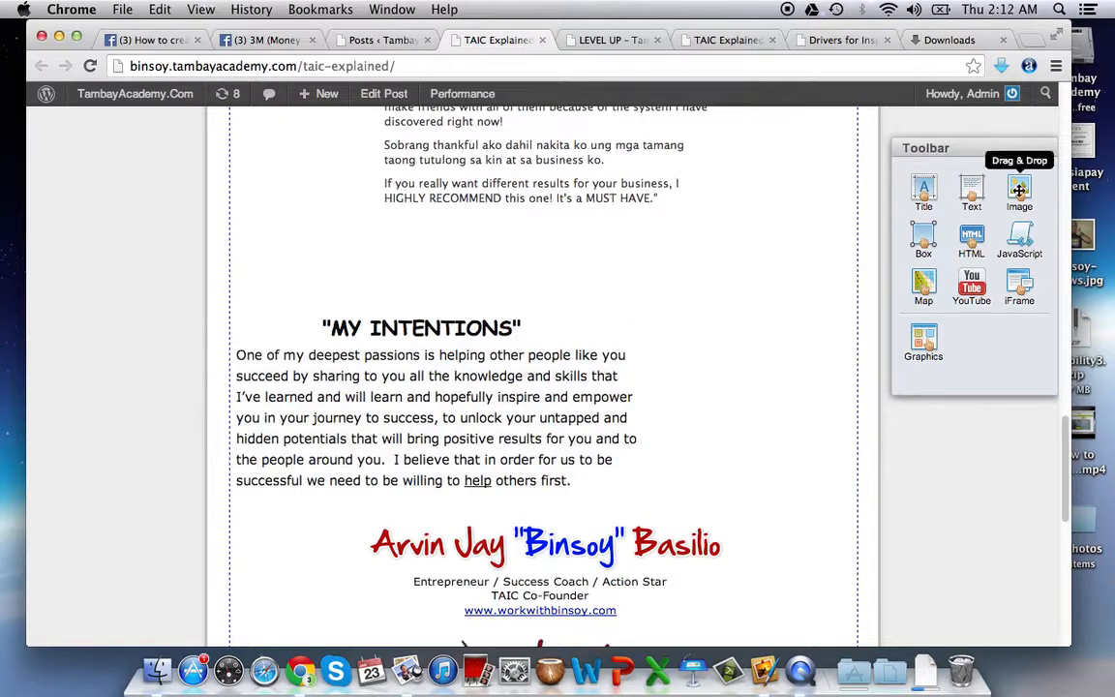
Step: Add an image element, upload binsoy-knows.jpg, and position it beside the MY INTENTIONS paragraph
{"action": "left_click_drag", "start_coordinate": [1019, 191], "coordinate": [734, 403]}
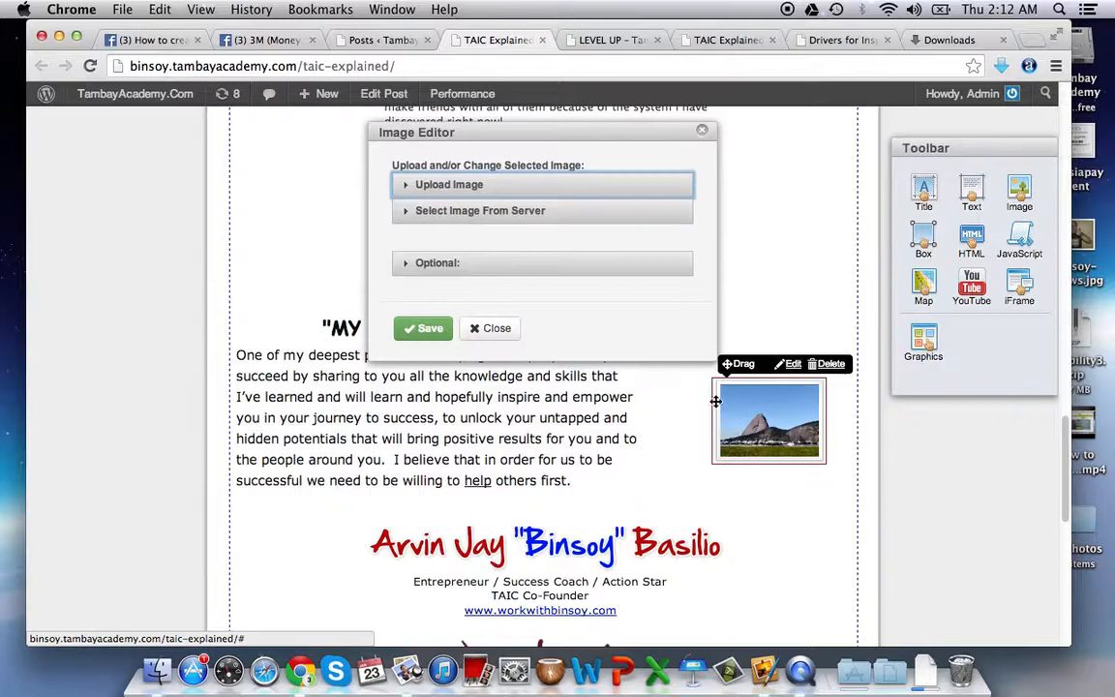
{"action": "left_click", "coordinate": [407, 187]}
{"action": "left_click", "coordinate": [437, 240]}
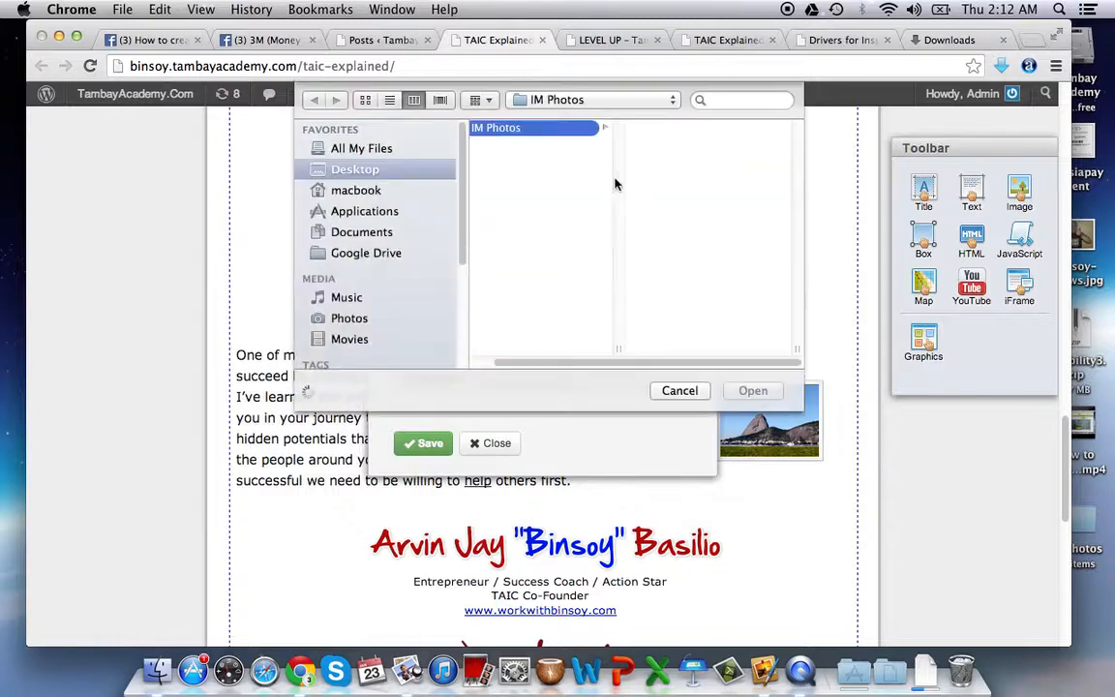
{"action": "left_click", "coordinate": [516, 144]}
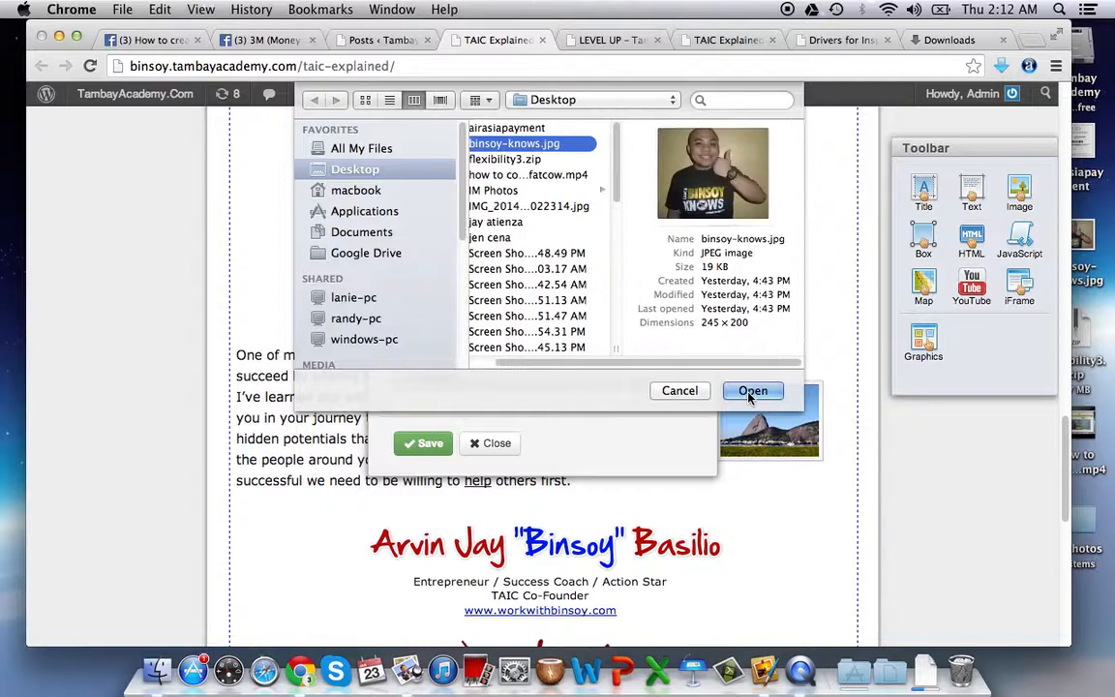
{"action": "left_click", "coordinate": [745, 391]}
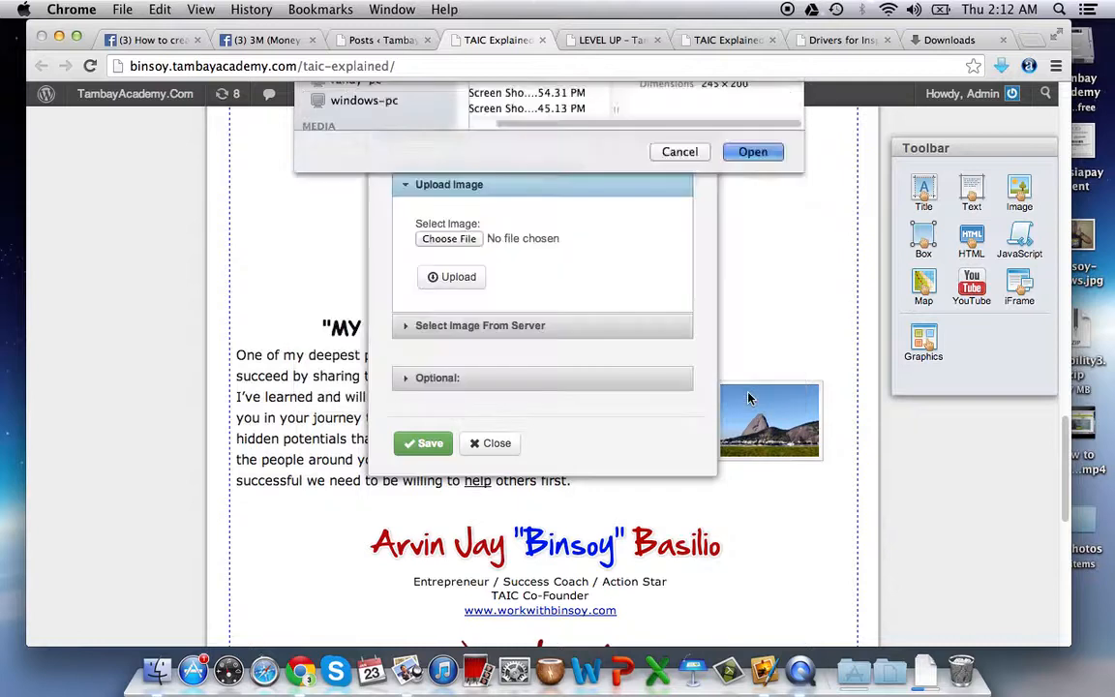
{"action": "left_click", "coordinate": [448, 279]}
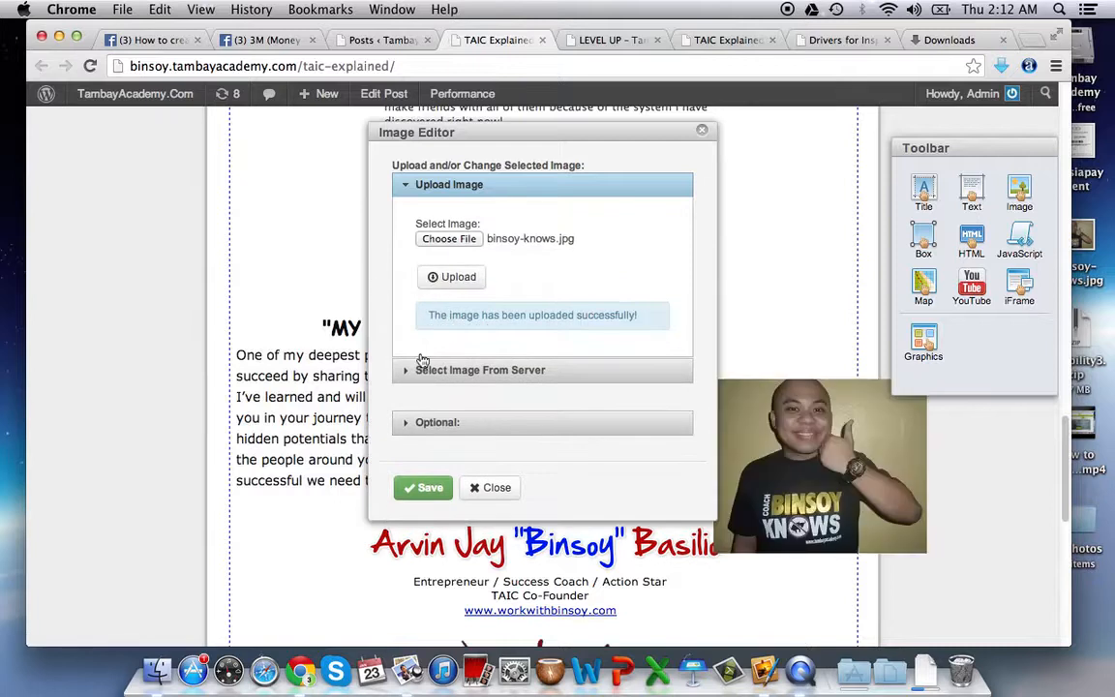
{"action": "left_click", "coordinate": [423, 490]}
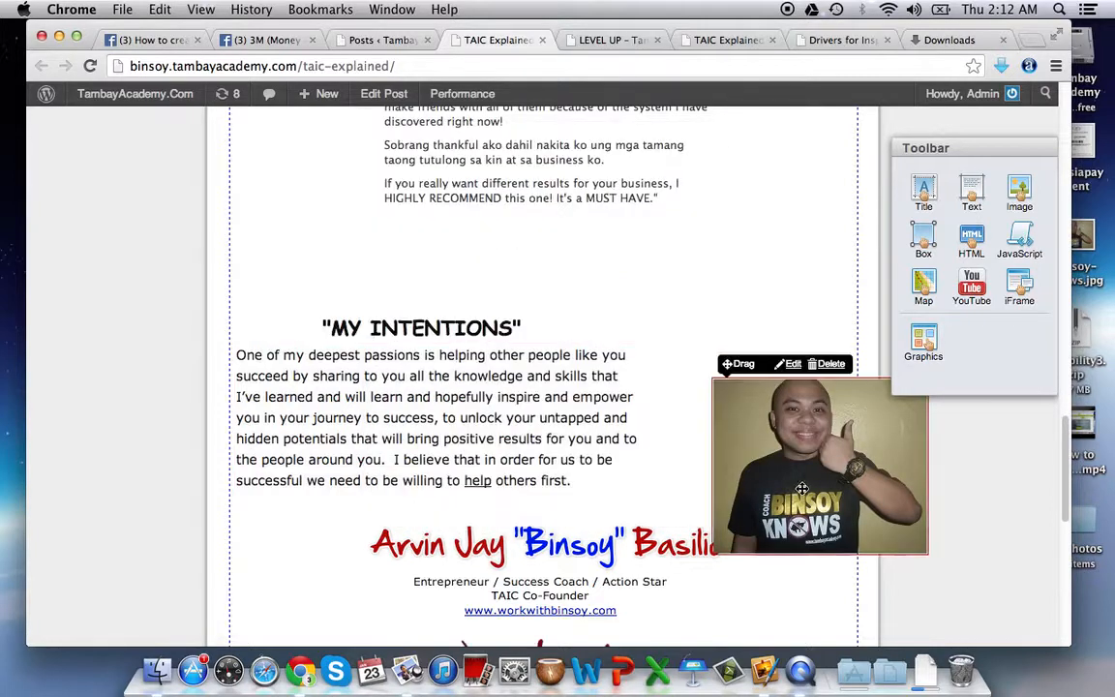
{"action": "left_click_drag", "start_coordinate": [742, 440], "coordinate": [731, 429]}
{"action": "scroll", "coordinate": [529, 305], "scroll_direction": "down", "scroll_amount": 3}
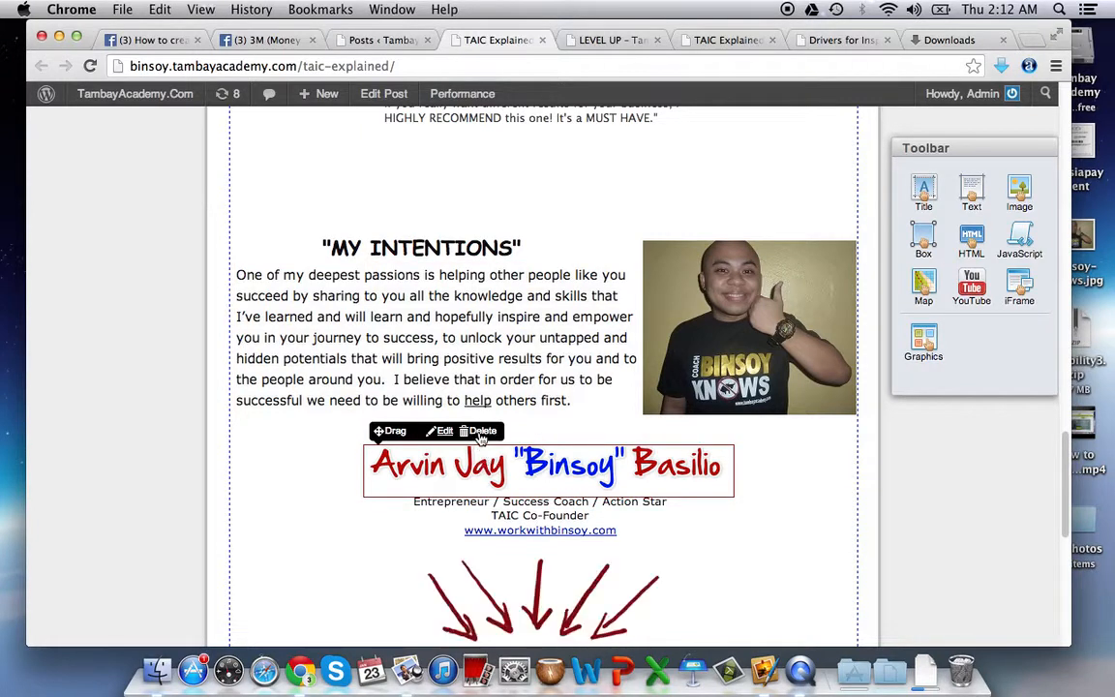
Step: Delete the old name banner and add a title element with the author's name
{"action": "left_click", "coordinate": [480, 431]}
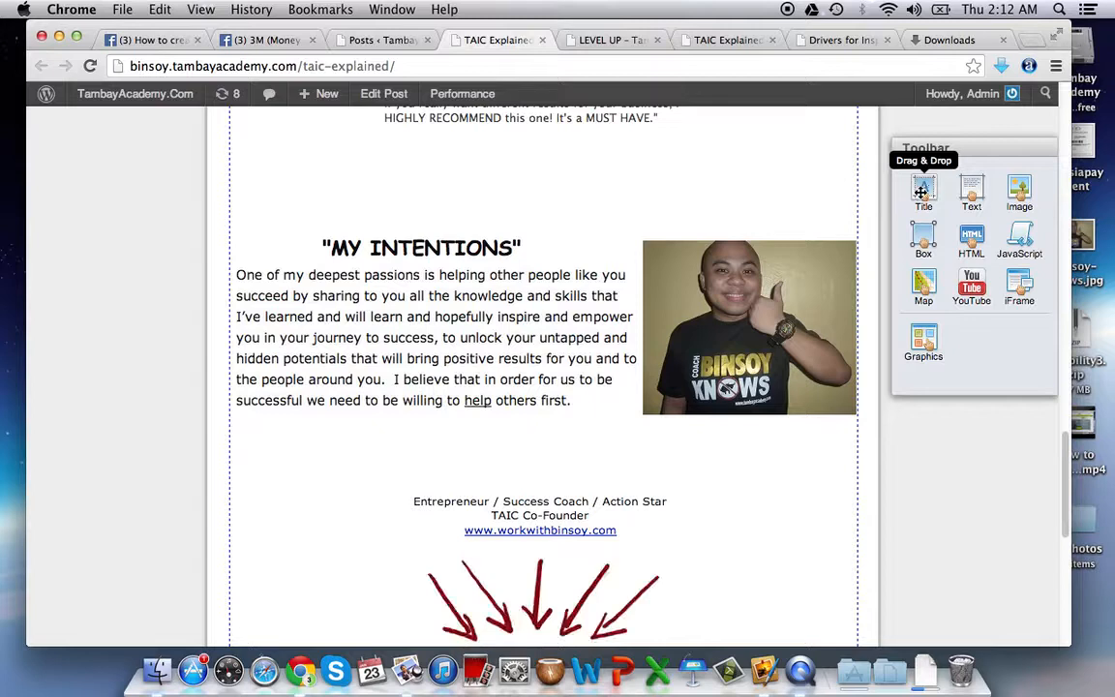
{"action": "left_click_drag", "start_coordinate": [926, 190], "coordinate": [535, 457]}
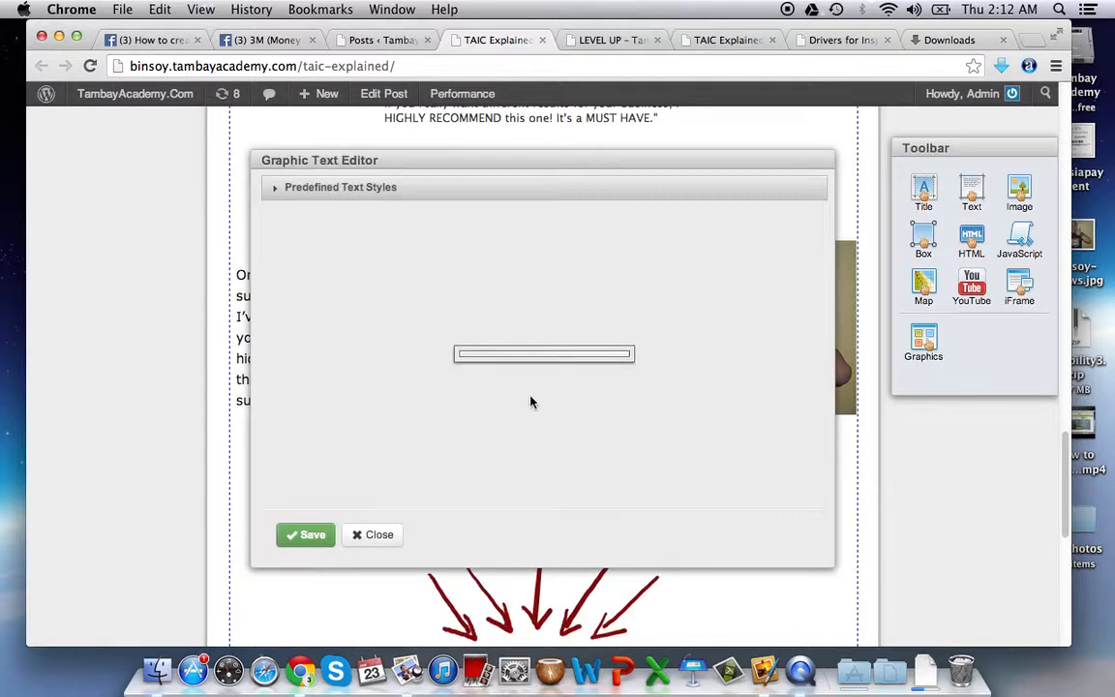
{"action": "left_click", "coordinate": [474, 238]}
{"action": "key", "text": "super+a"}
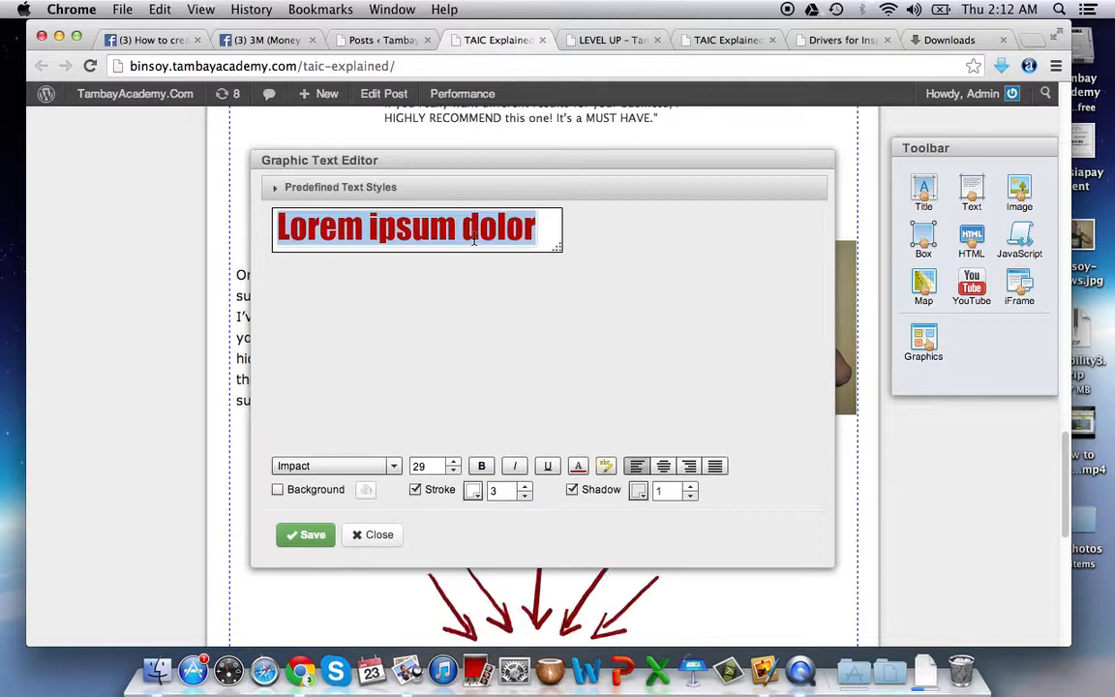
{"action": "type", "text": "Bins"}
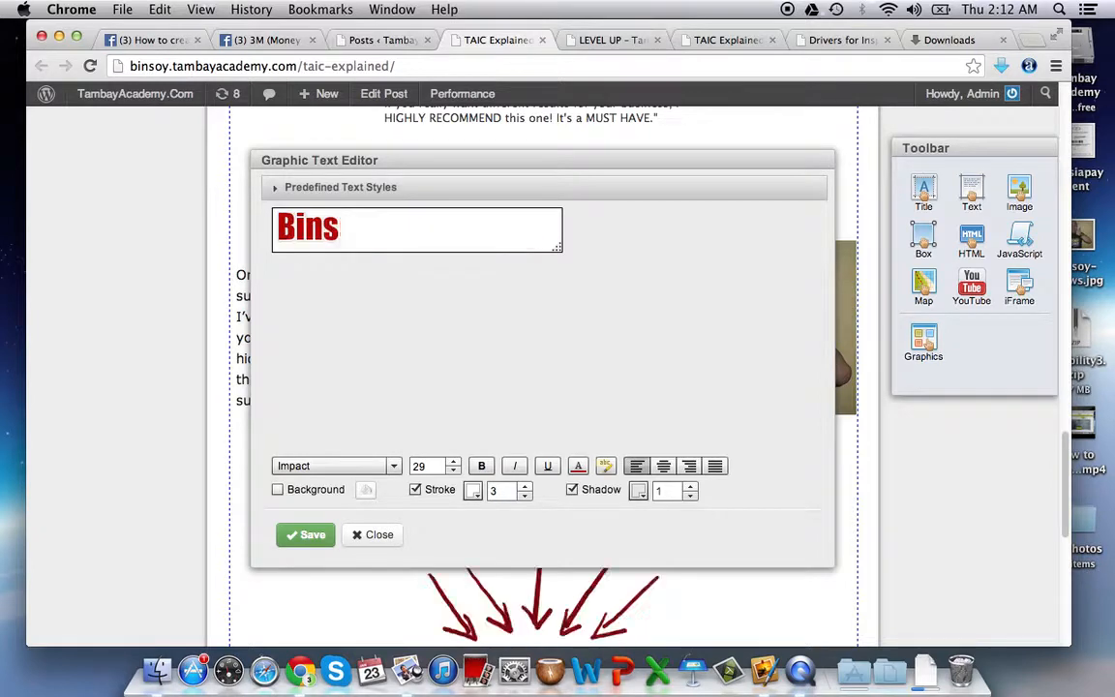
{"action": "type", "text": "oy Basilio"}
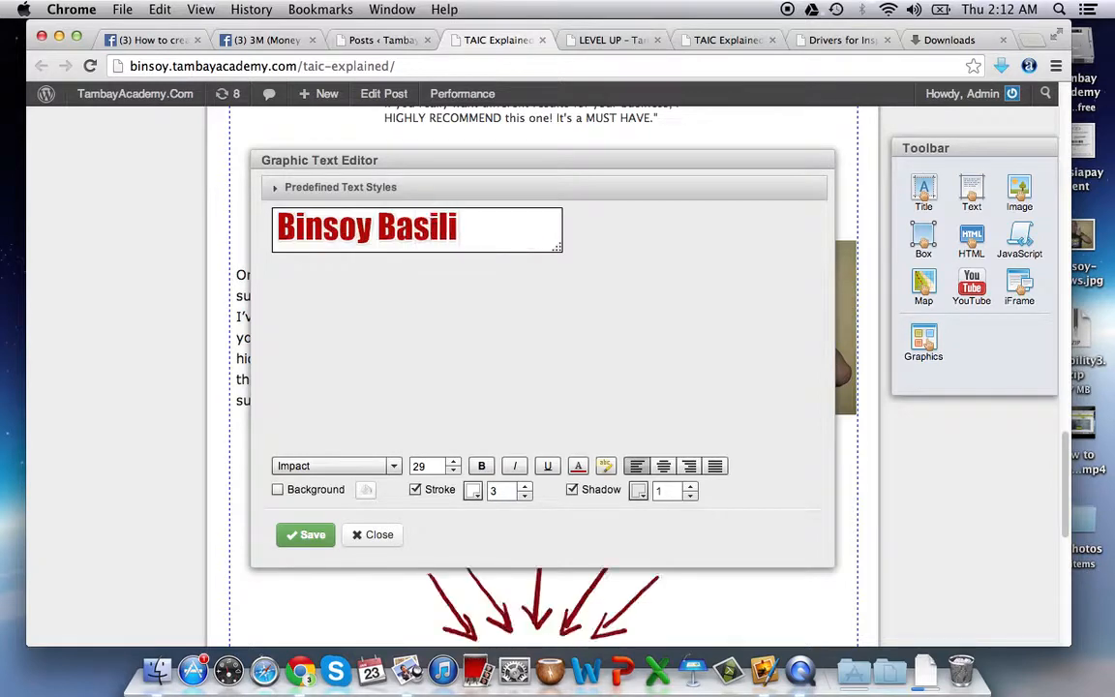
Step: Set the name title in Hand of Sean font, save it, and centre it above the subtitle
{"action": "triple_click", "coordinate": [440, 234]}
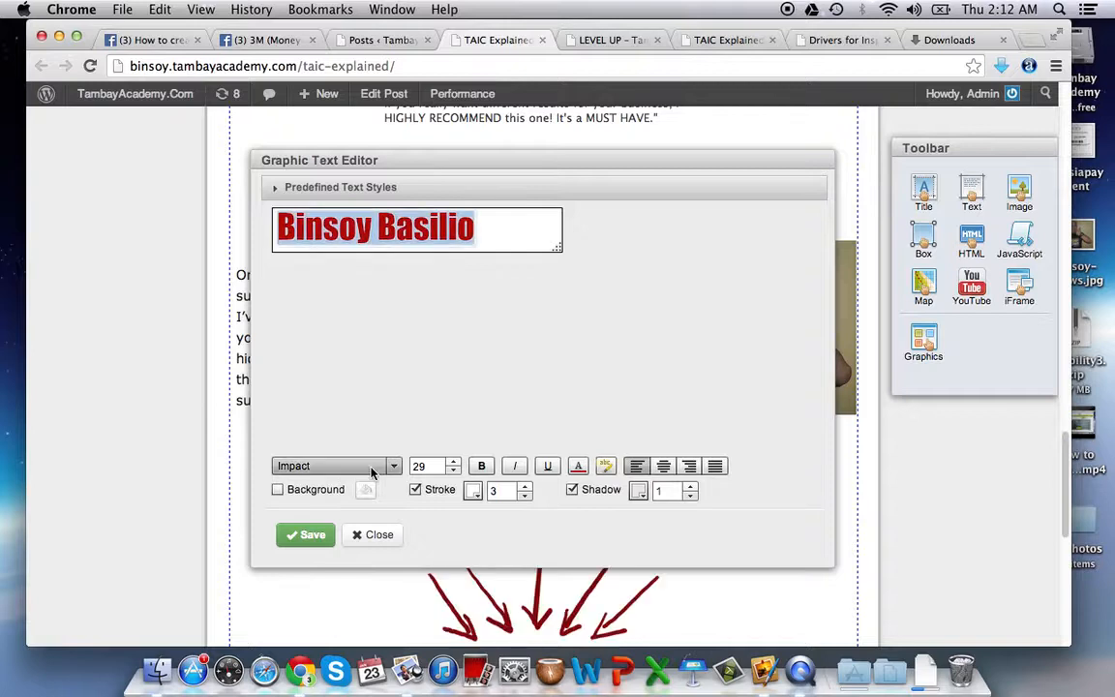
{"action": "left_click", "coordinate": [394, 466]}
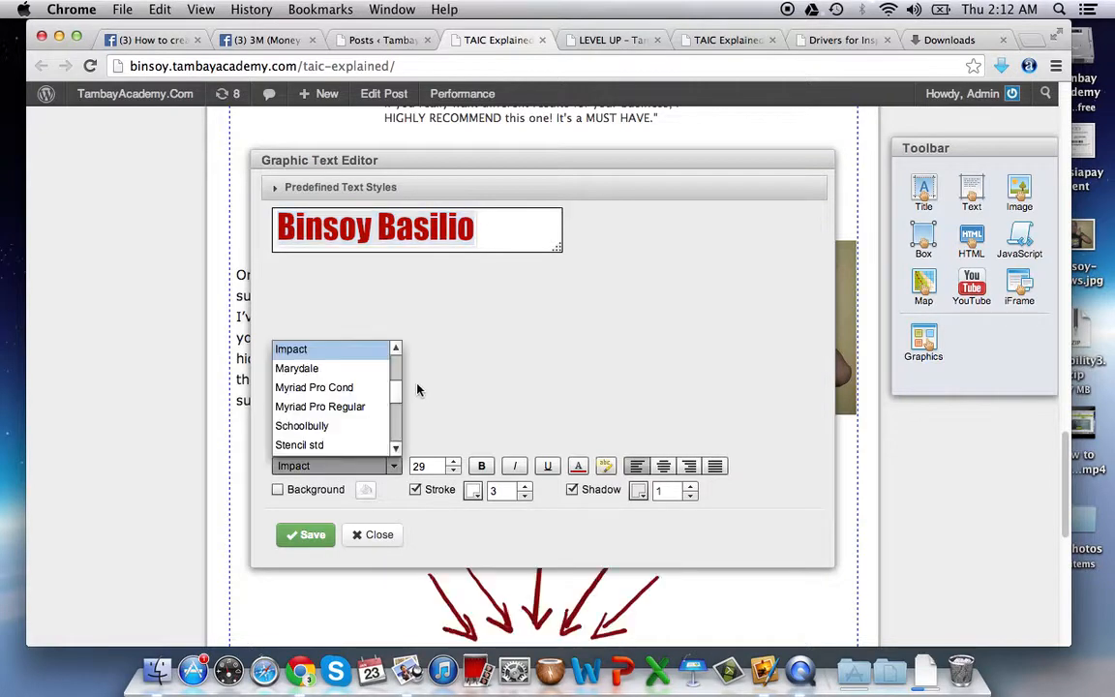
{"action": "left_click_drag", "start_coordinate": [397, 392], "coordinate": [393, 431]}
{"action": "left_click", "coordinate": [346, 422]}
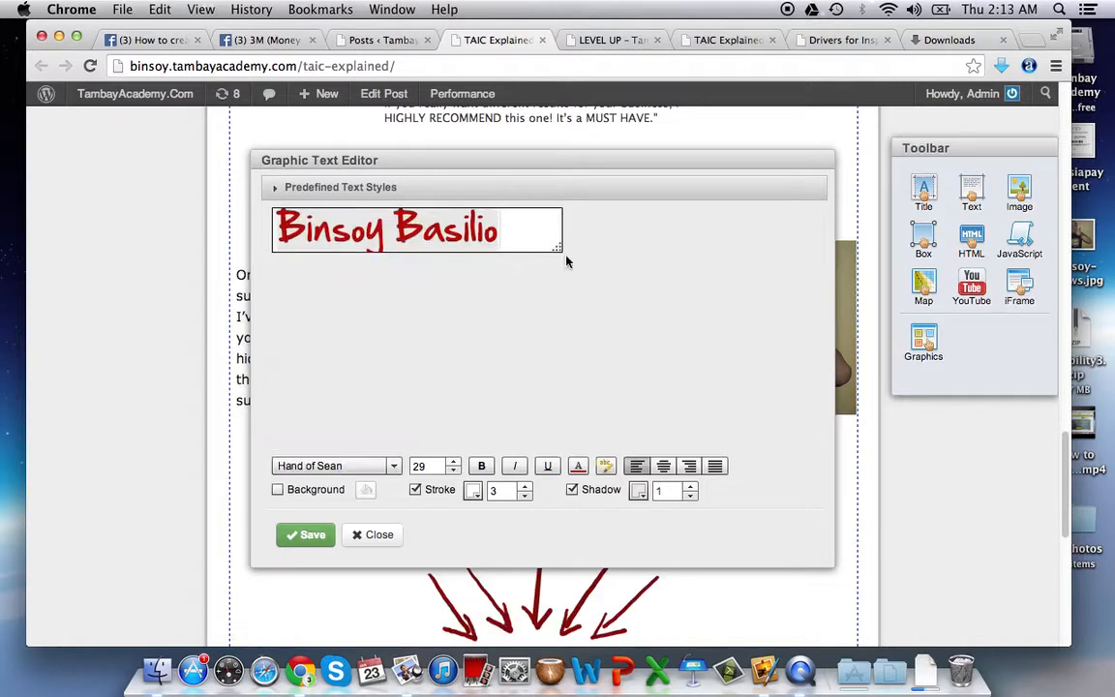
{"action": "left_click_drag", "start_coordinate": [558, 250], "coordinate": [562, 261]}
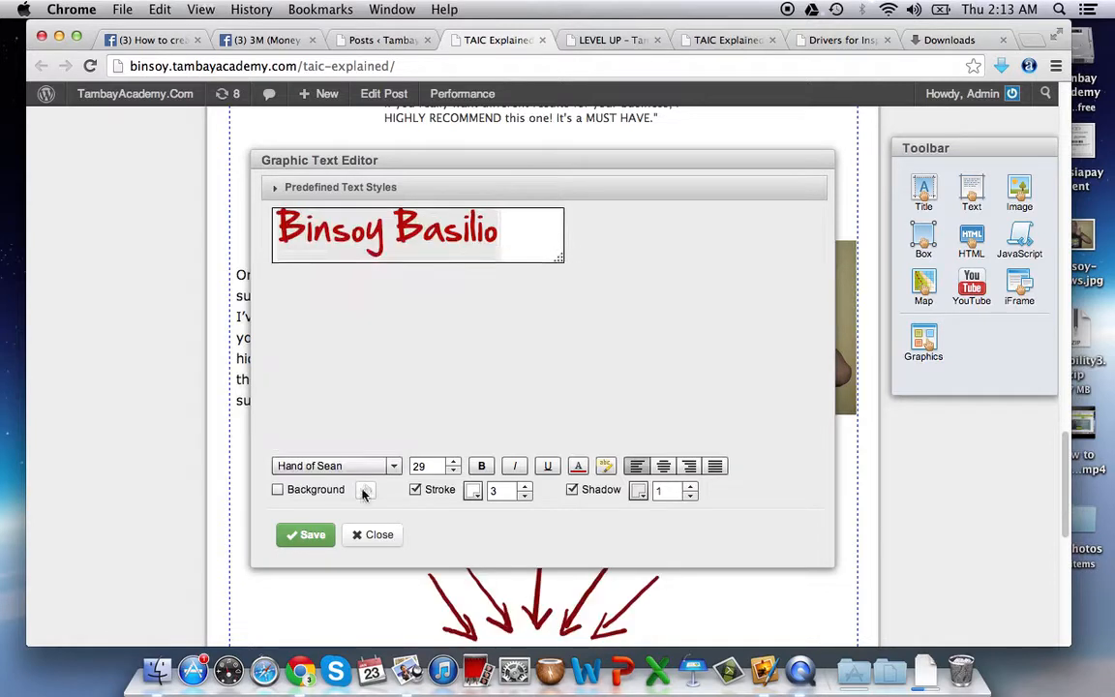
{"action": "left_click", "coordinate": [307, 535]}
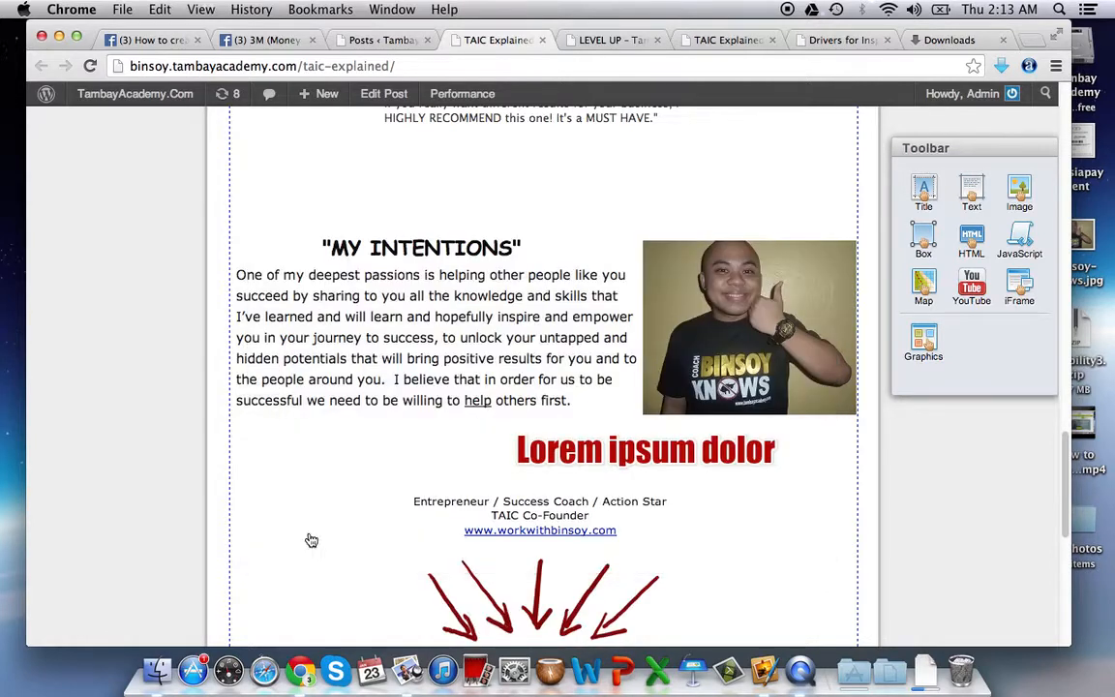
{"action": "mouse_move", "coordinate": [668, 452]}
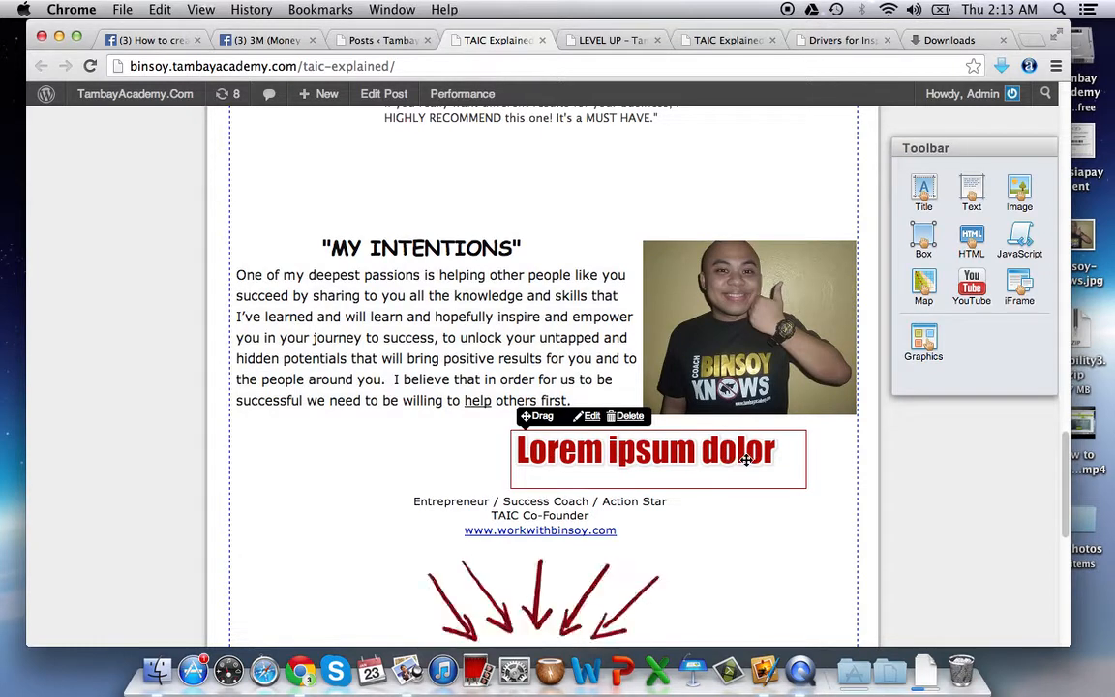
{"action": "left_click_drag", "start_coordinate": [718, 459], "coordinate": [648, 471]}
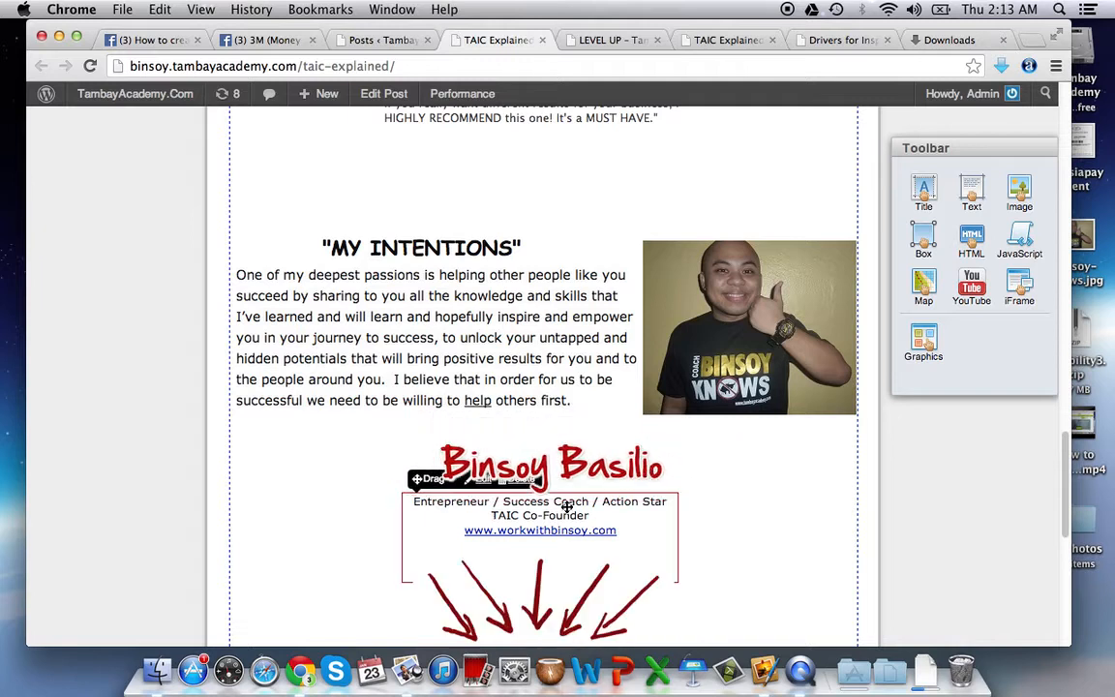
Step: Edit the subtitle, replacing Entrepreneur with OFW and Co-Founder with Founding Member, and save
{"action": "left_click", "coordinate": [481, 479]}
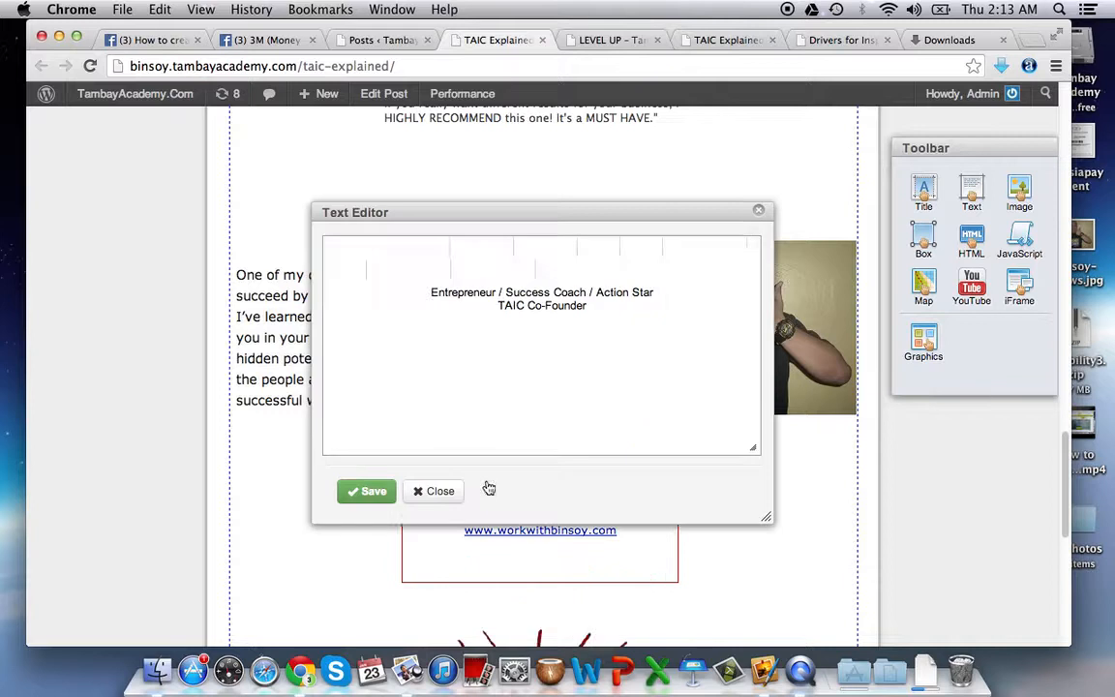
{"action": "double_click", "coordinate": [448, 292]}
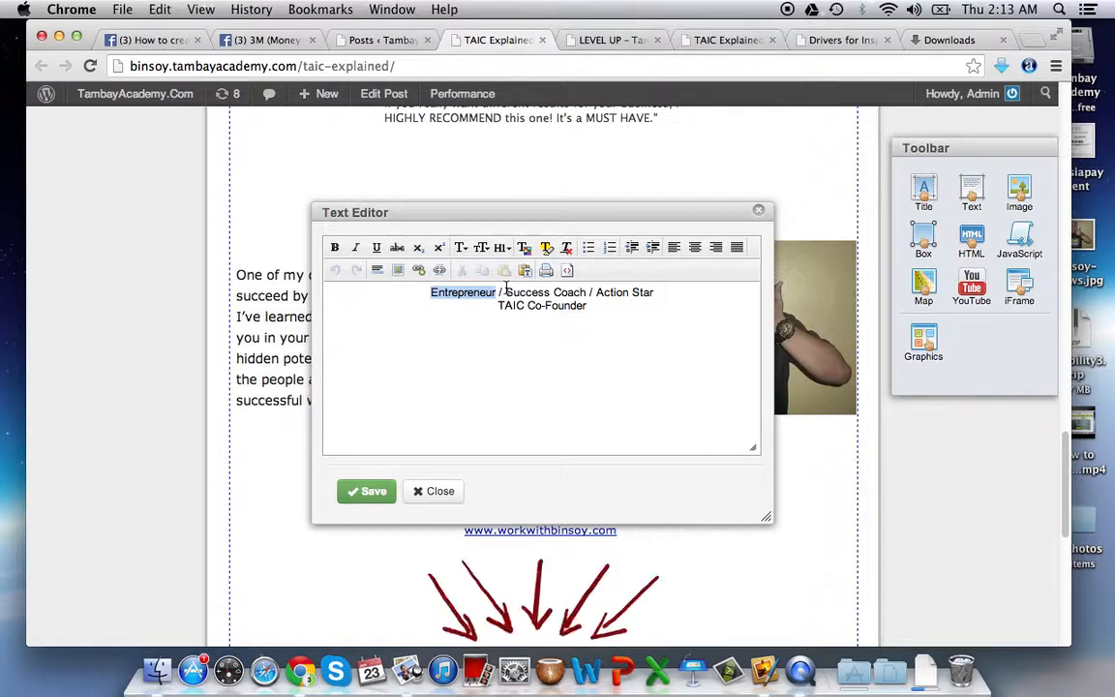
{"action": "type", "text": "OFW"}
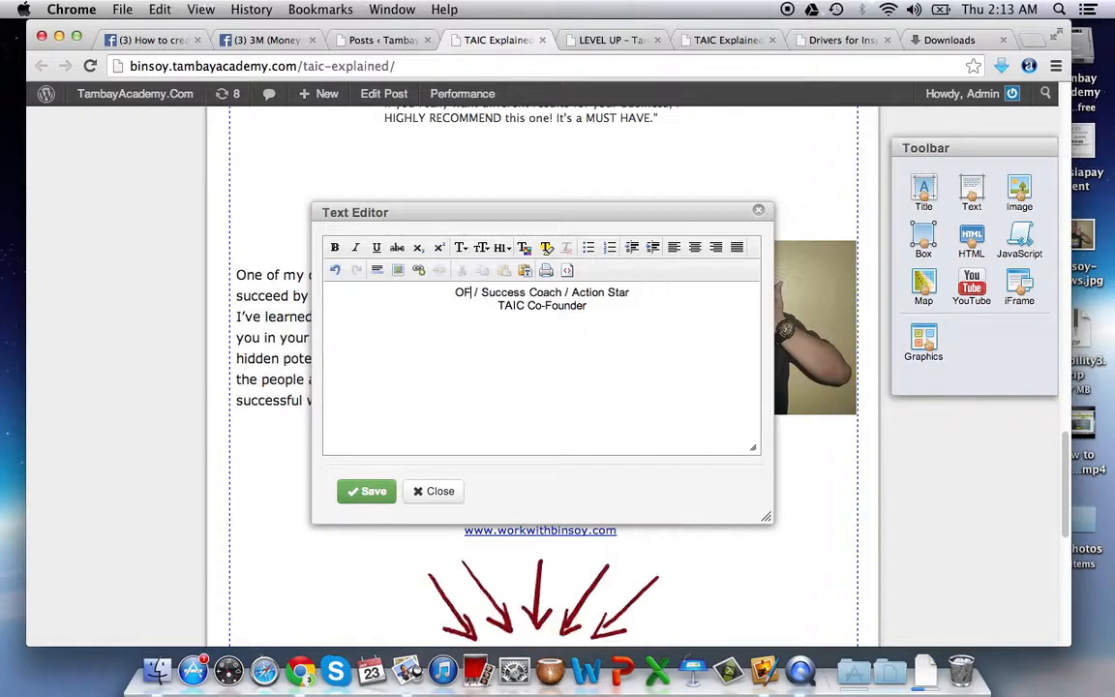
{"action": "left_click", "coordinate": [528, 305]}
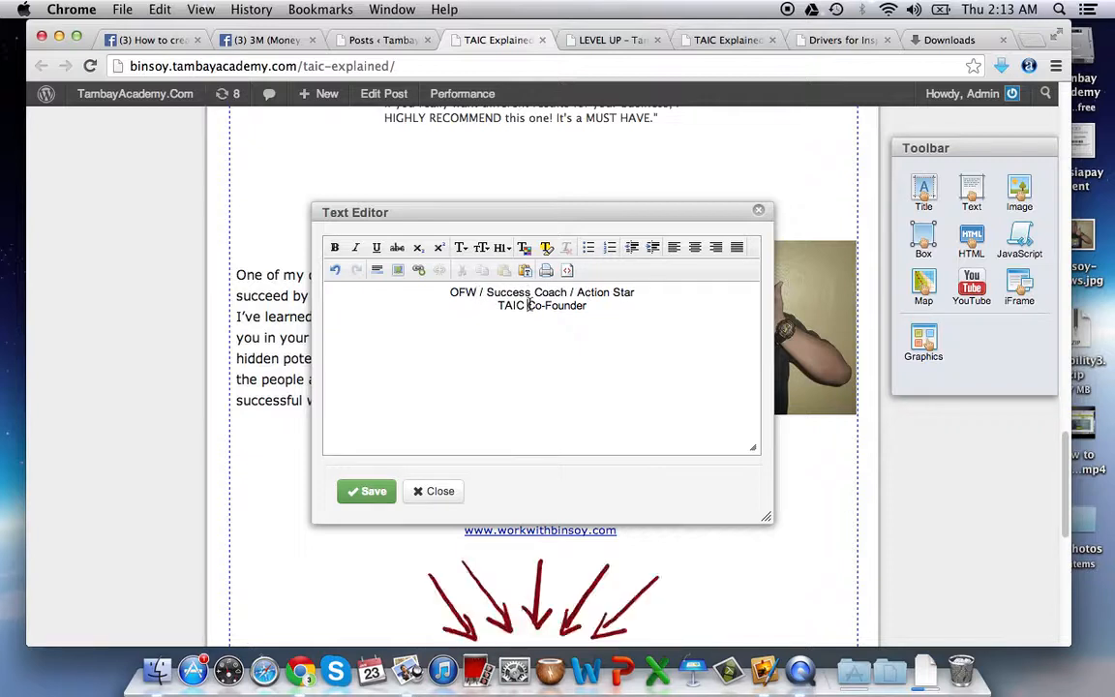
{"action": "left_click_drag", "start_coordinate": [528, 305], "coordinate": [601, 300]}
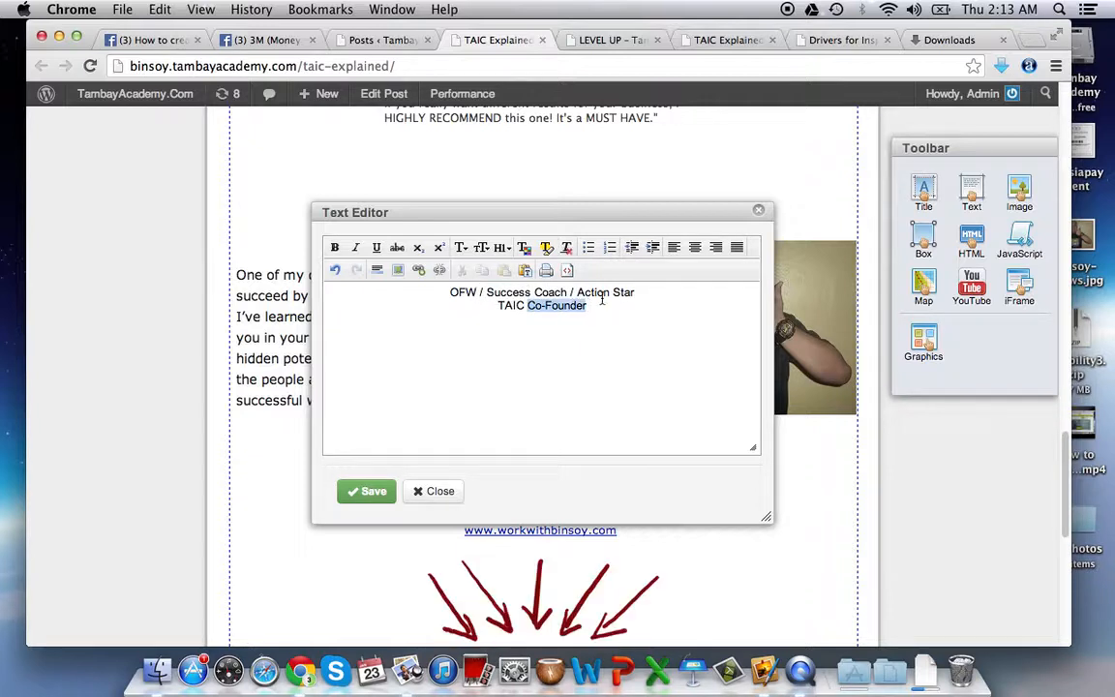
{"action": "type", "text": "Fo"}
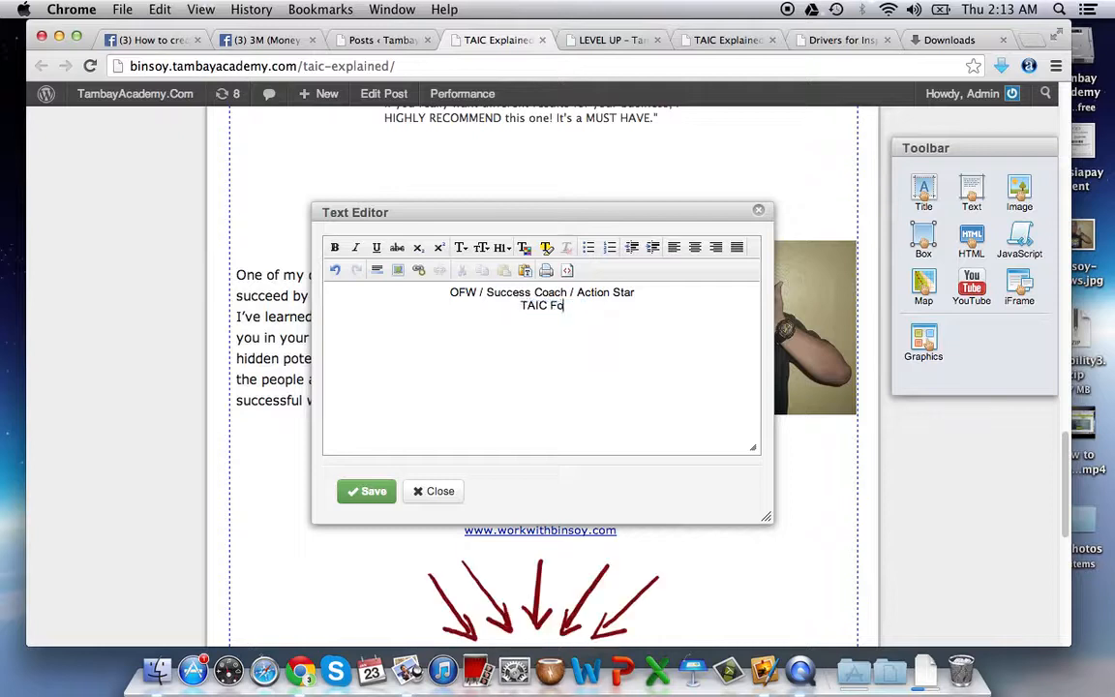
{"action": "type", "text": "unding Member"}
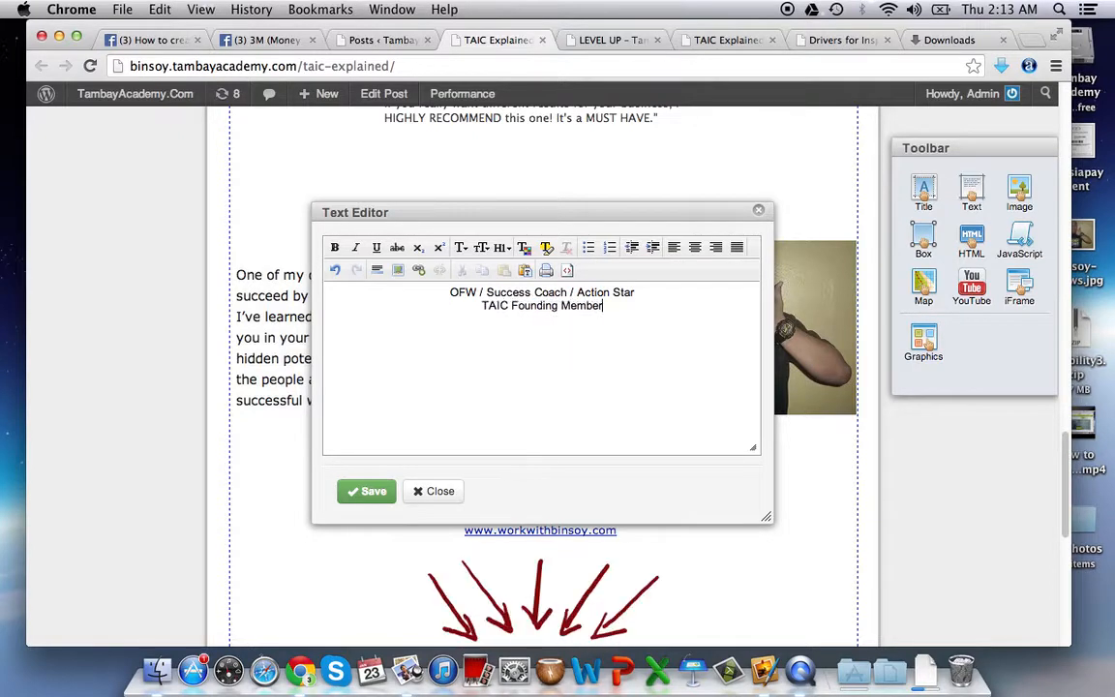
{"action": "left_click", "coordinate": [373, 491]}
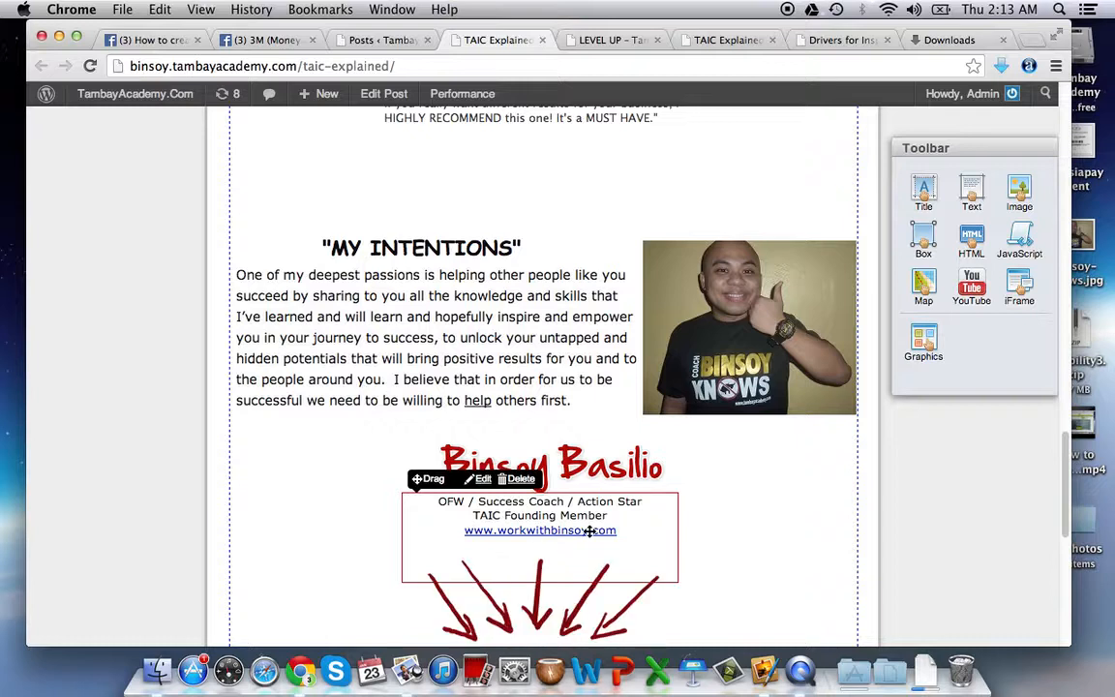
{"action": "left_click", "coordinate": [479, 479]}
{"action": "left_click", "coordinate": [436, 493]}
{"action": "left_click_drag", "start_coordinate": [625, 497], "coordinate": [578, 540]}
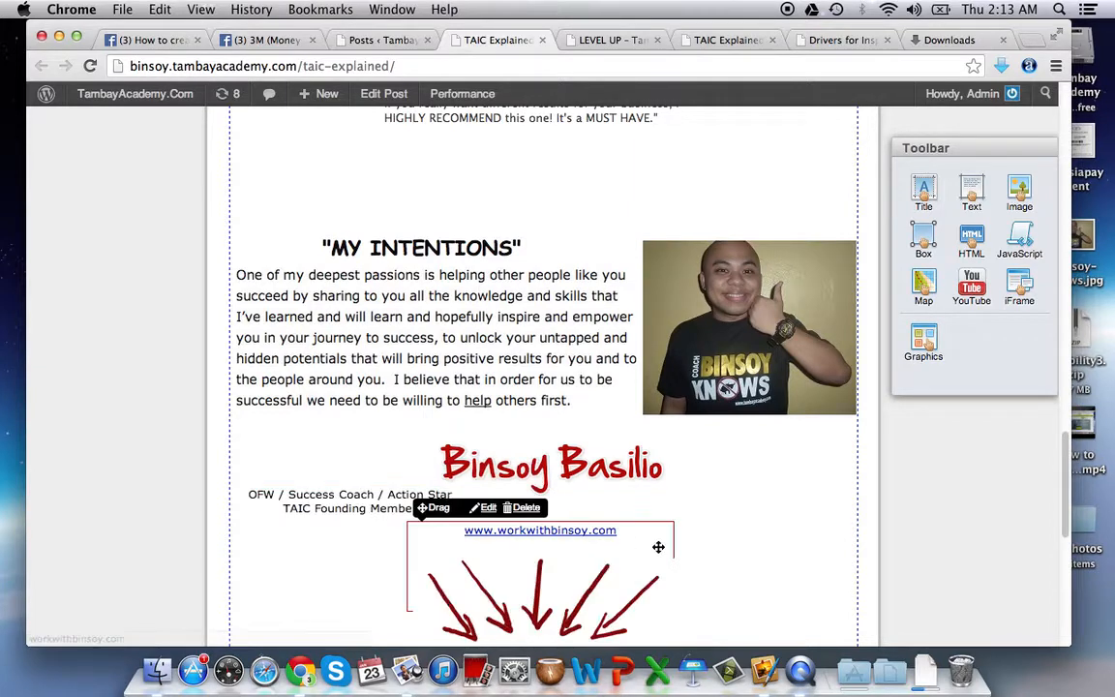
{"action": "left_click", "coordinate": [493, 510]}
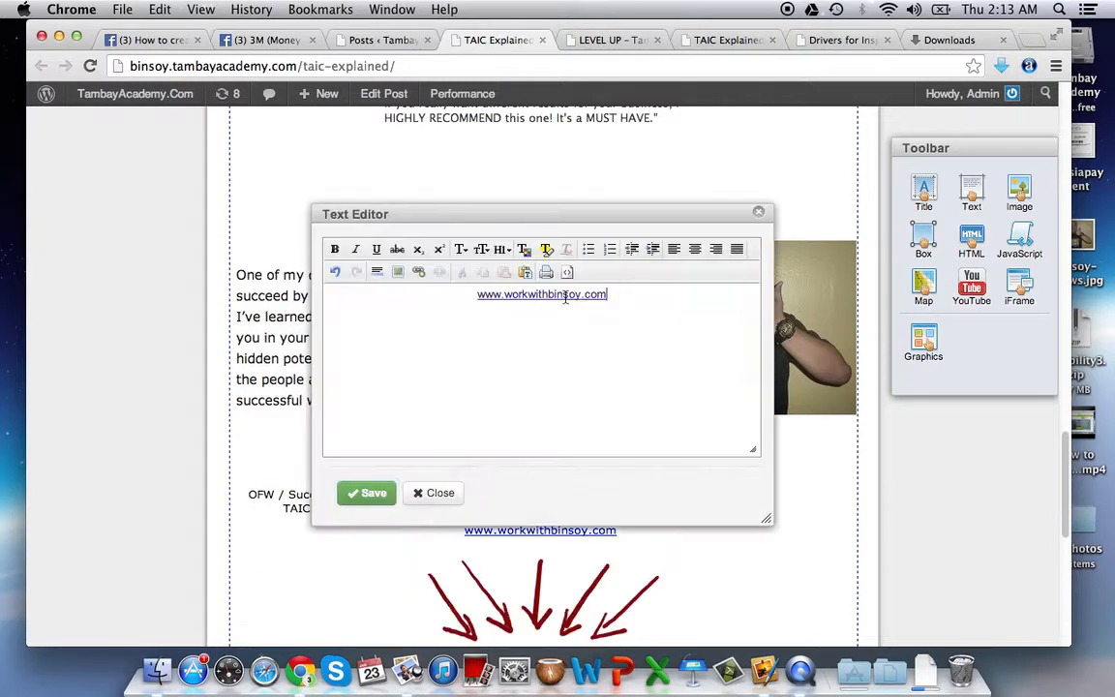
{"action": "left_click_drag", "start_coordinate": [635, 293], "coordinate": [474, 297]}
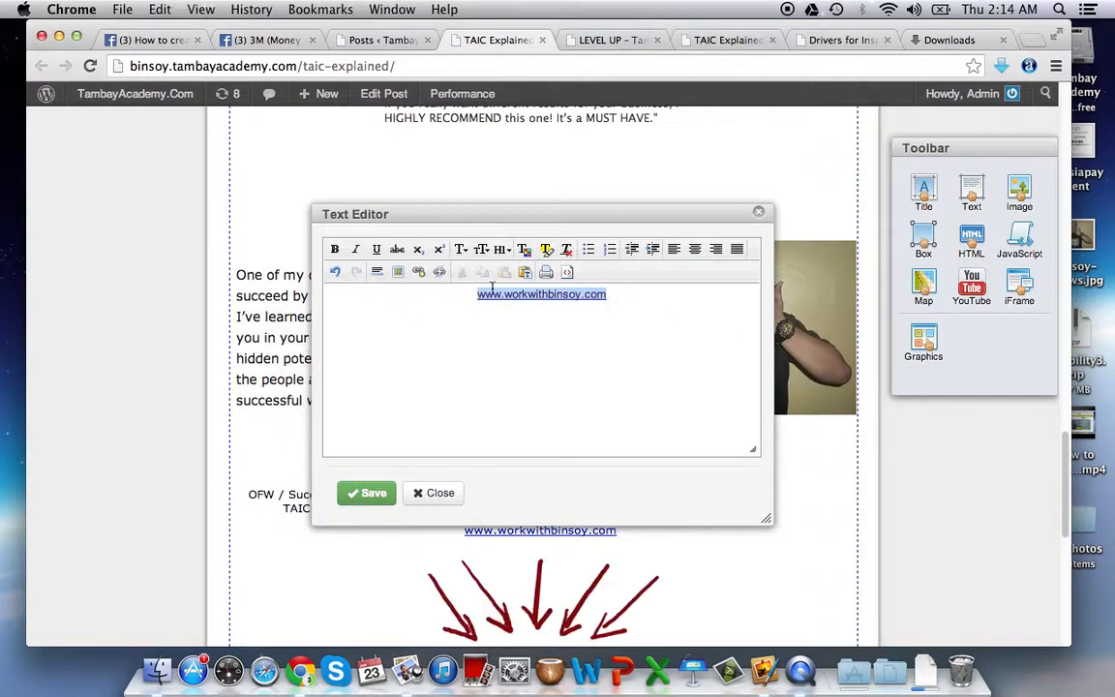
{"action": "left_click", "coordinate": [444, 495]}
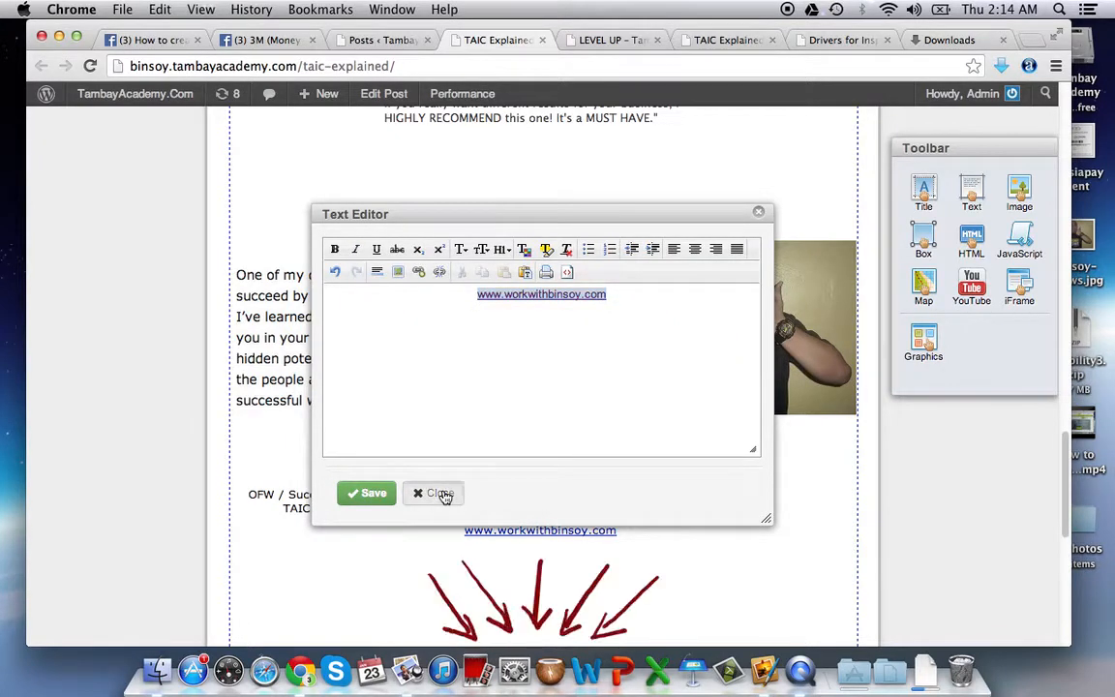
{"action": "left_click_drag", "start_coordinate": [344, 518], "coordinate": [553, 521]}
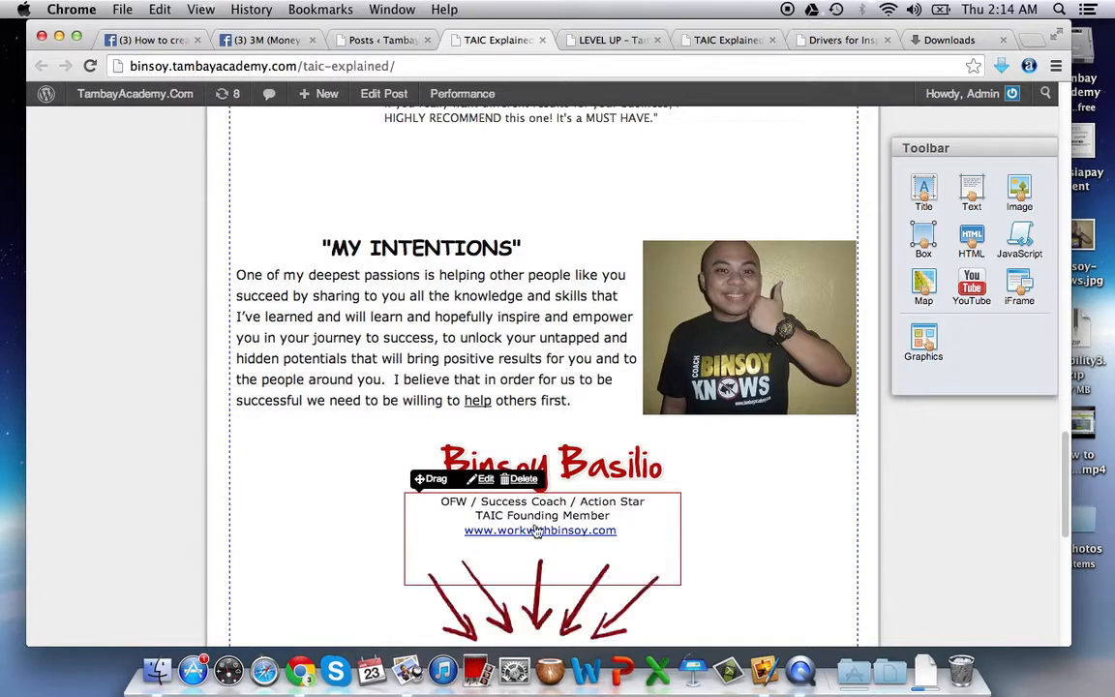
Step: Keep the CLICK HERE image linked to the Facebook page in a new tab and save its settings
{"action": "scroll", "coordinate": [531, 524], "scroll_direction": "down", "scroll_amount": 10}
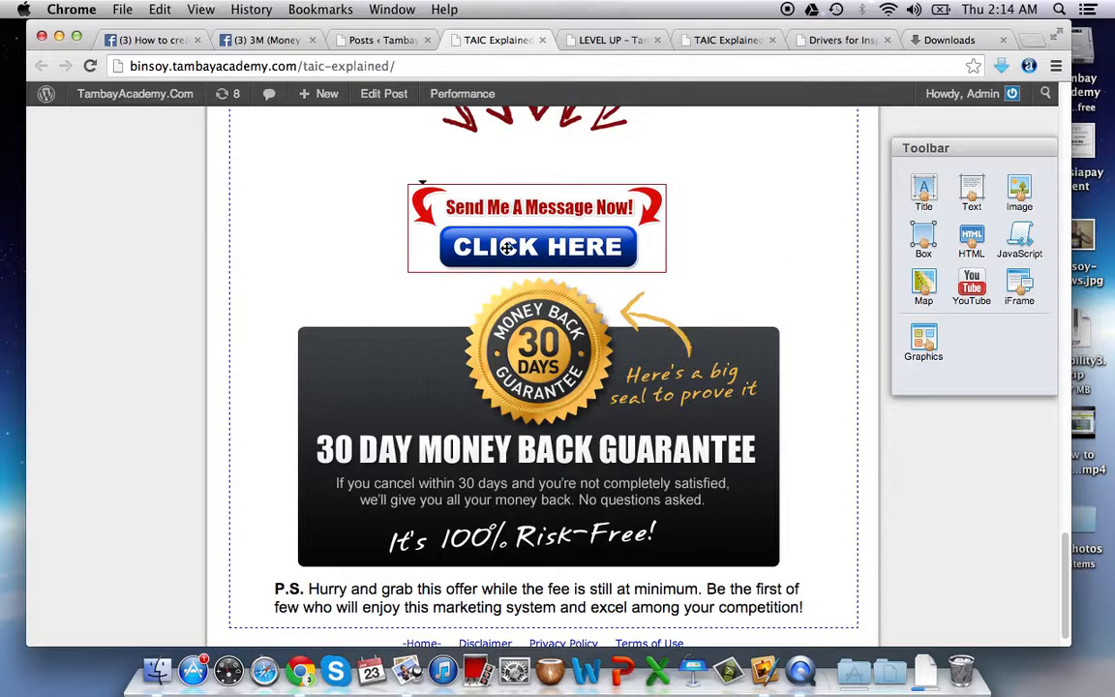
{"action": "mouse_move", "coordinate": [506, 248]}
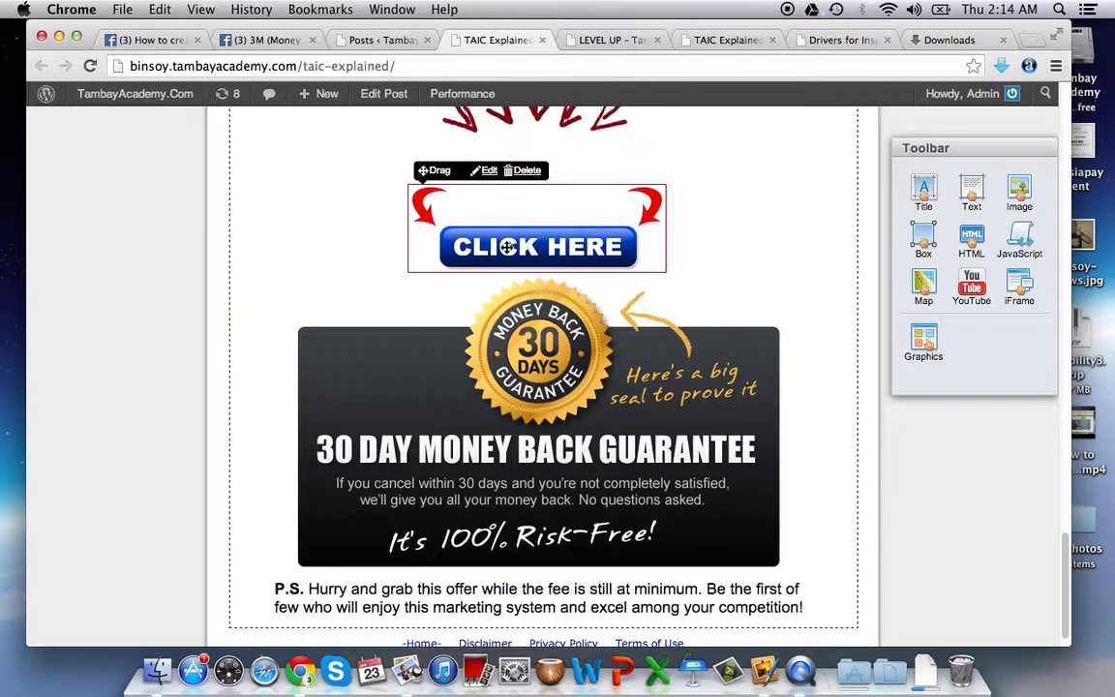
{"action": "left_click", "coordinate": [487, 172]}
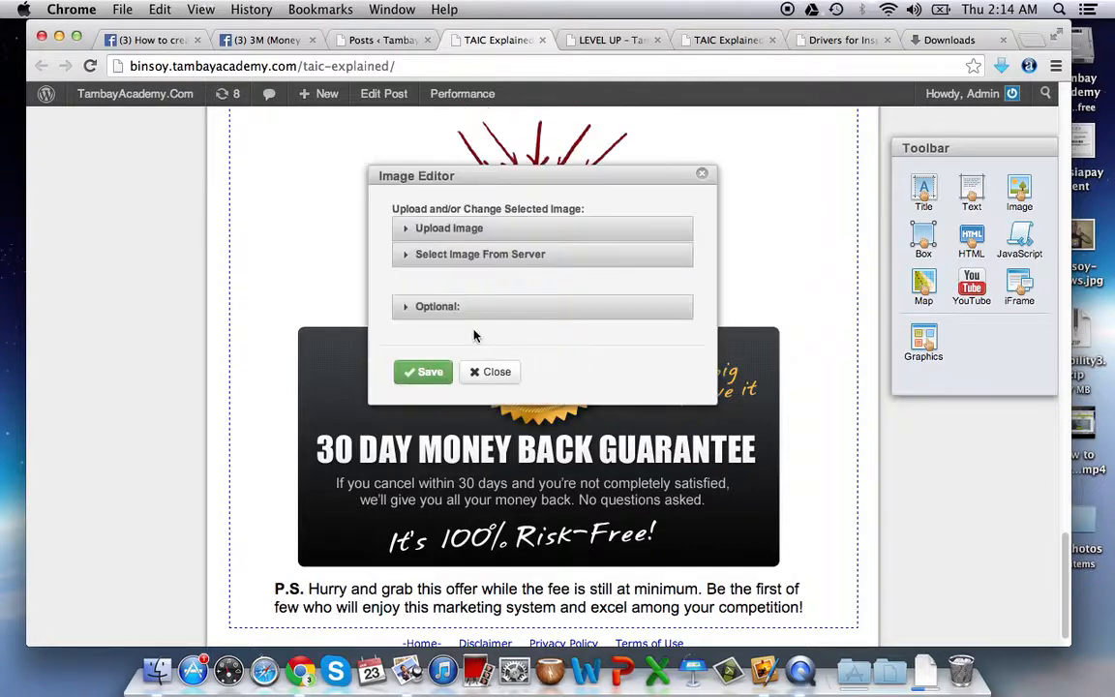
{"action": "left_click", "coordinate": [409, 310]}
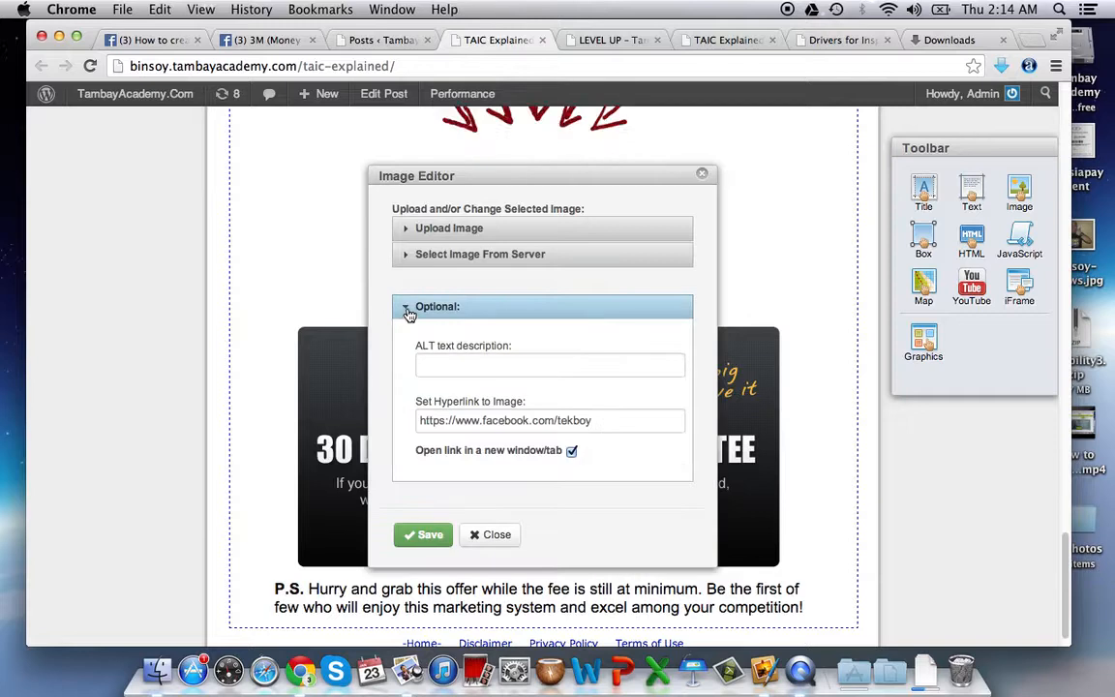
{"action": "left_click_drag", "start_coordinate": [602, 421], "coordinate": [421, 422]}
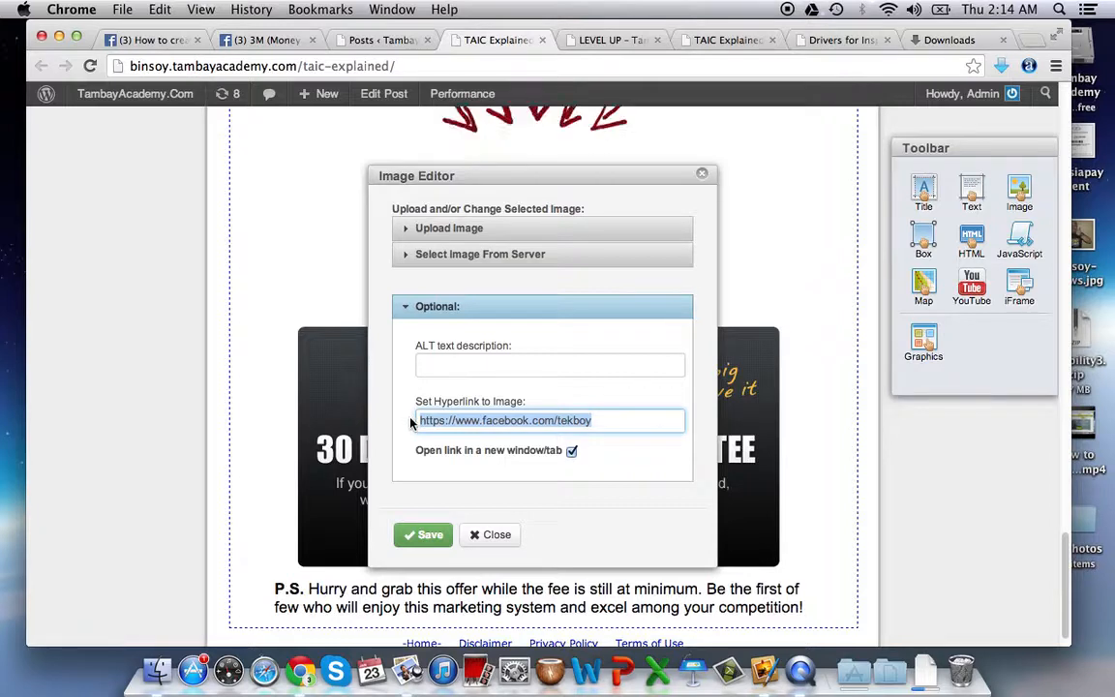
{"action": "left_click", "coordinate": [424, 536]}
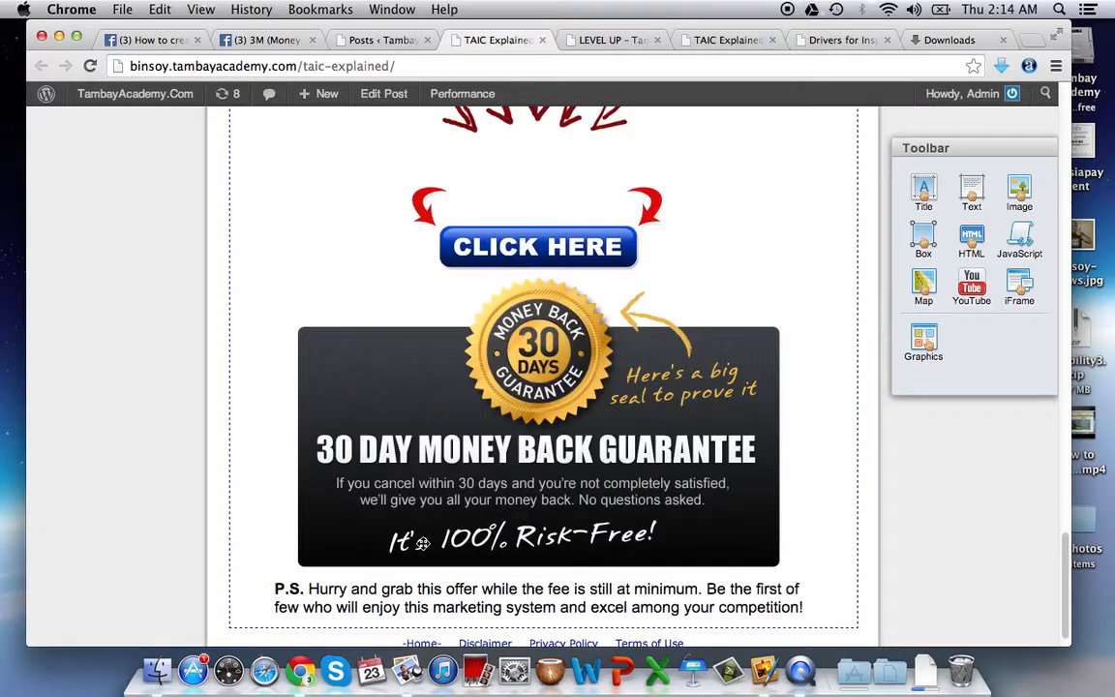
Step: Close the TAIC Explained page builder, confirming the exit without saving changes
{"action": "scroll", "coordinate": [367, 421], "scroll_direction": "down", "scroll_amount": 1}
{"action": "scroll", "coordinate": [368, 422], "scroll_direction": "up", "scroll_amount": 3}
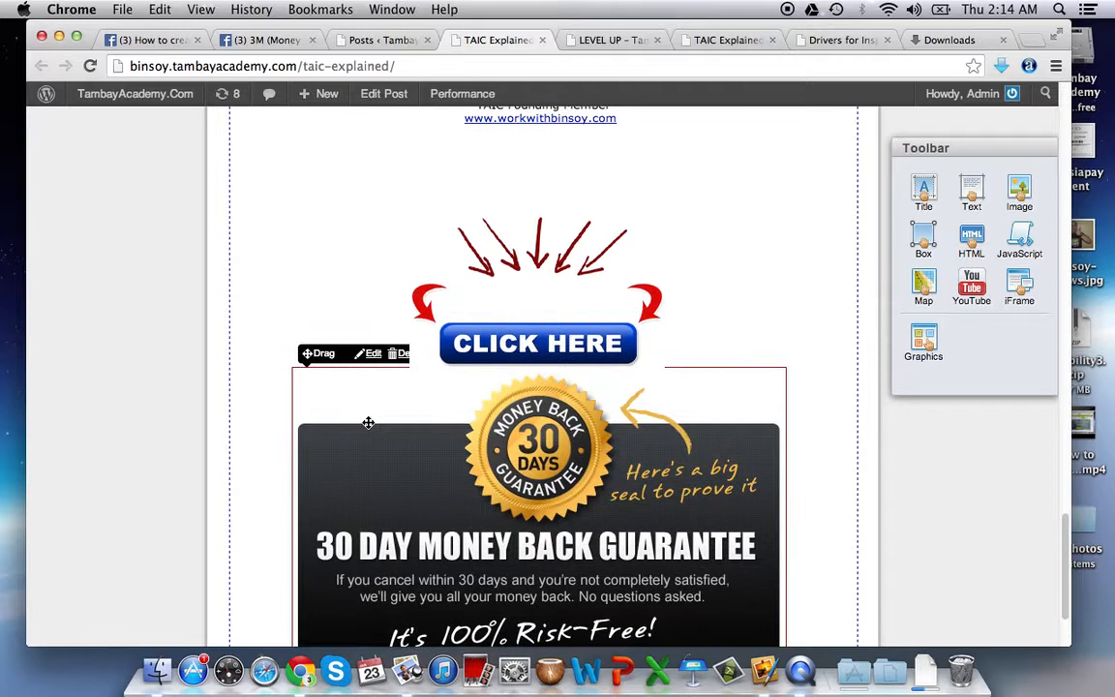
{"action": "scroll", "coordinate": [368, 422], "scroll_direction": "up", "scroll_amount": 15}
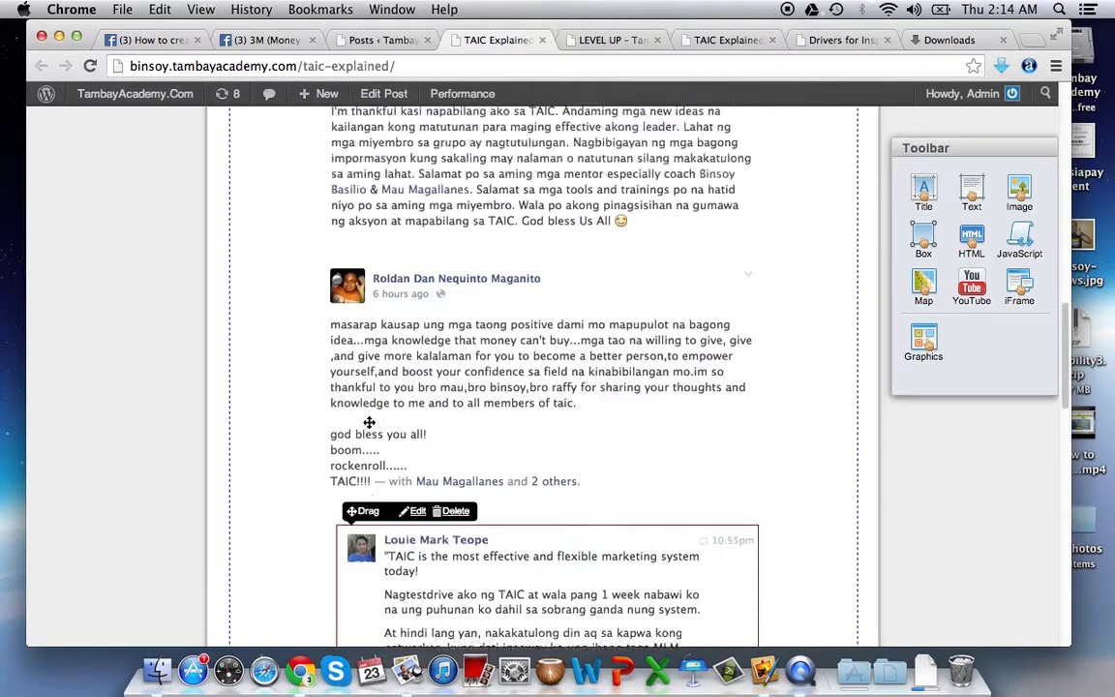
{"action": "scroll", "coordinate": [370, 422], "scroll_direction": "up", "scroll_amount": 20}
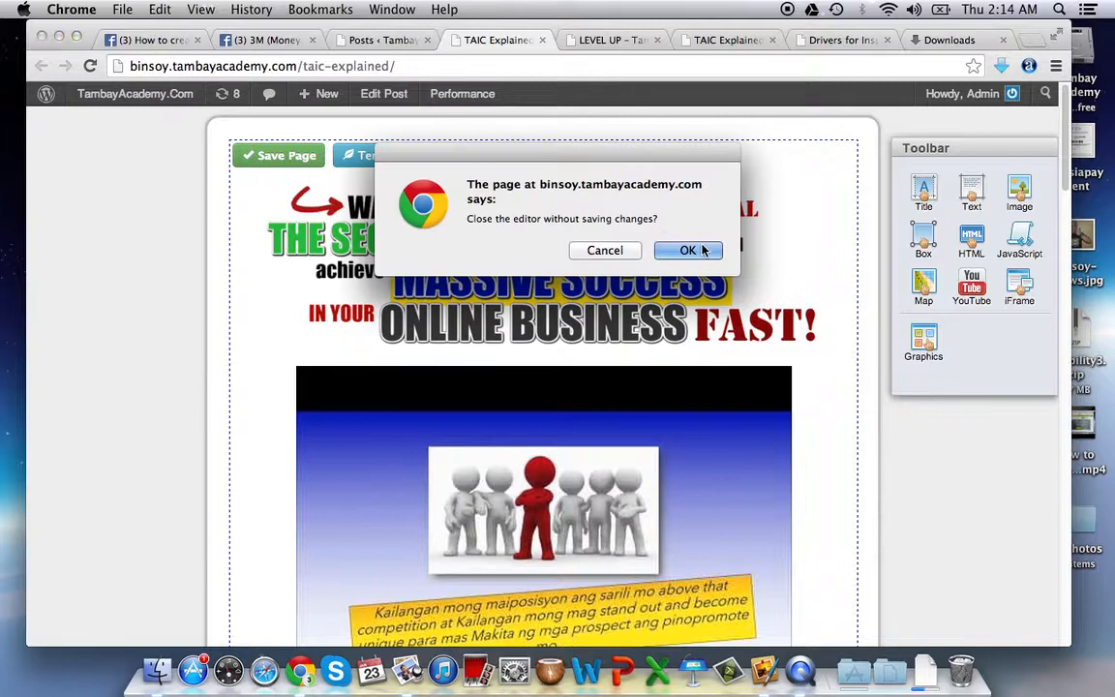
{"action": "left_click", "coordinate": [703, 254]}
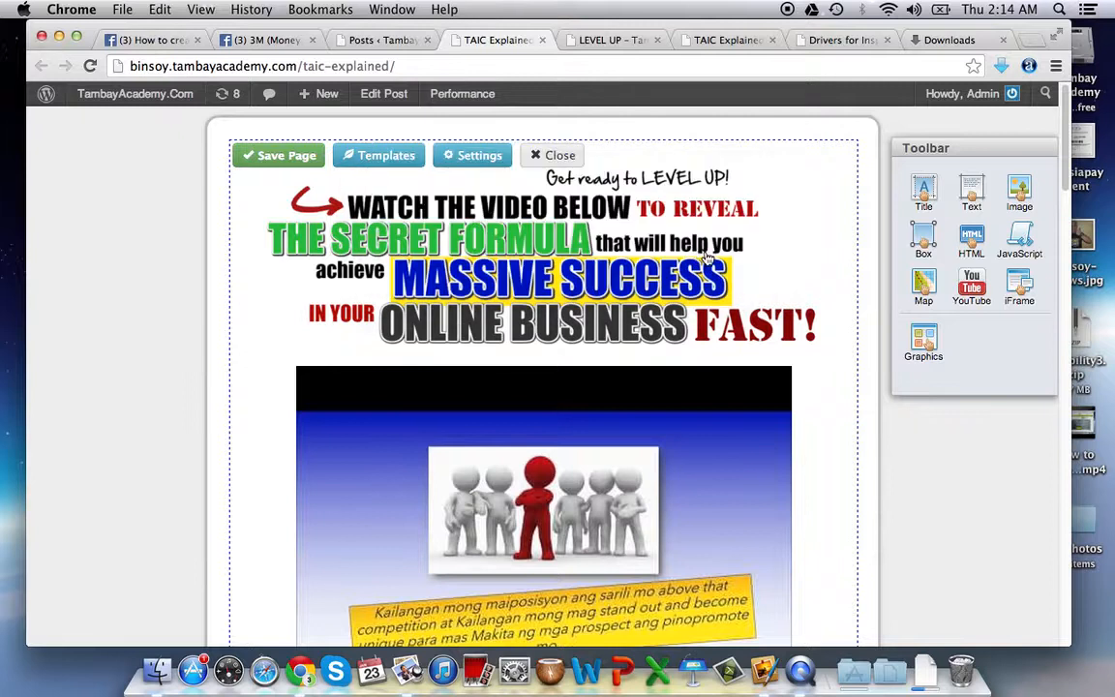
Step: Switch to the LEVEL UP tab and reload it to show the FREE VIDEO! opt-in page
{"action": "left_click", "coordinate": [605, 42]}
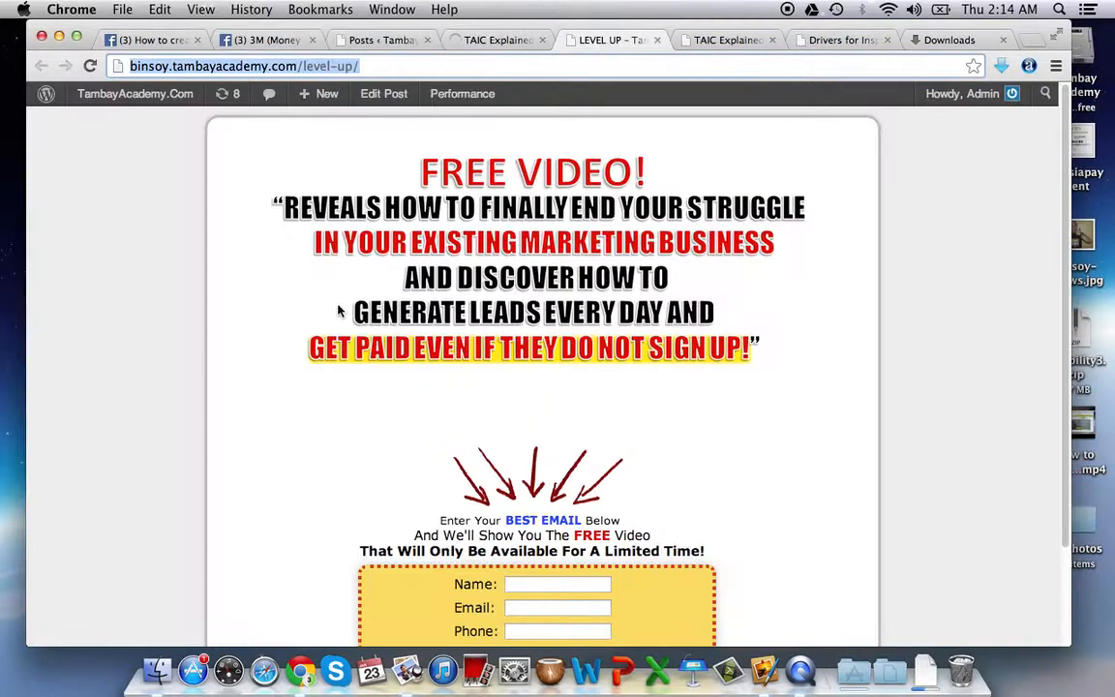
{"action": "scroll", "coordinate": [508, 607], "scroll_direction": "down", "scroll_amount": 3}
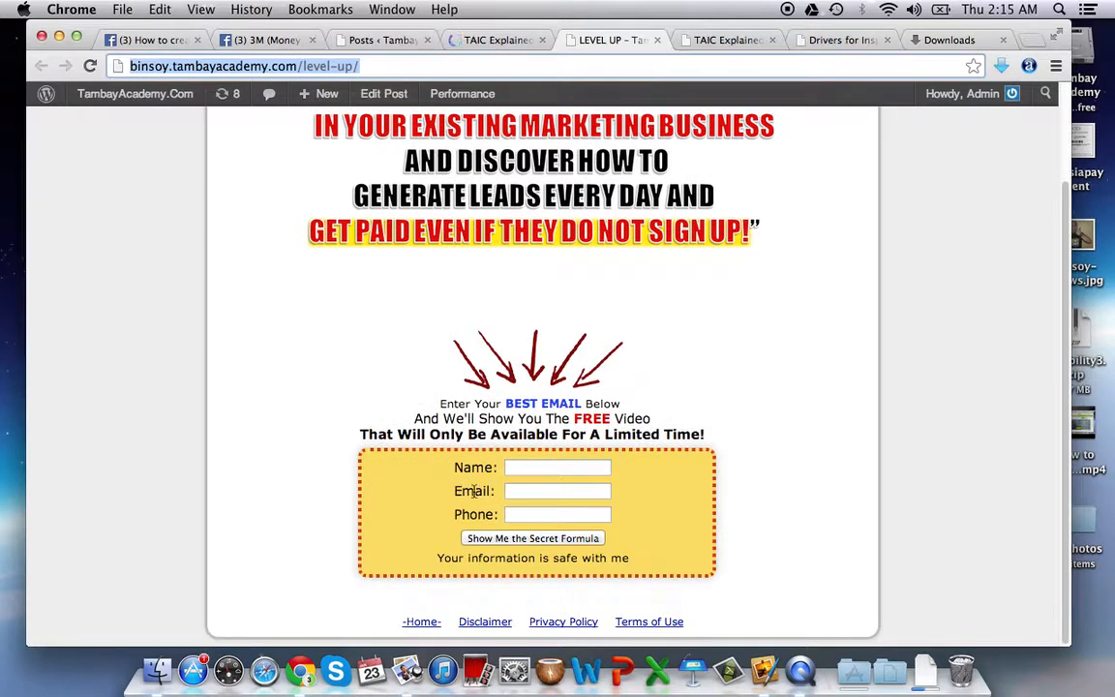
{"action": "key", "text": "Return"}
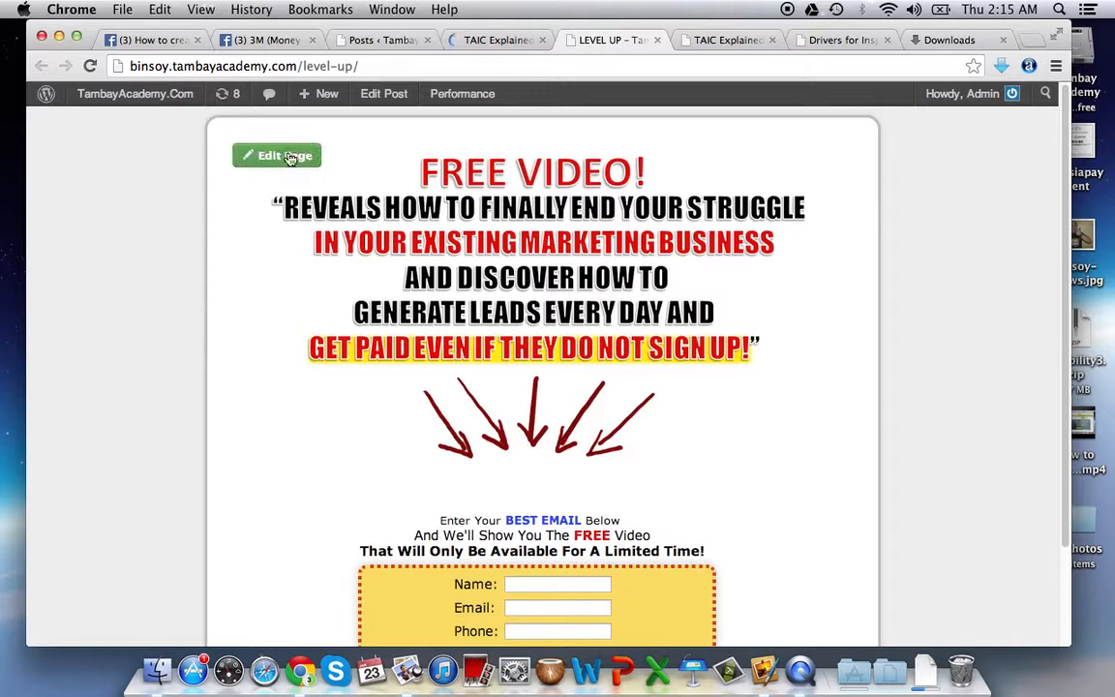
{"action": "left_click", "coordinate": [290, 158]}
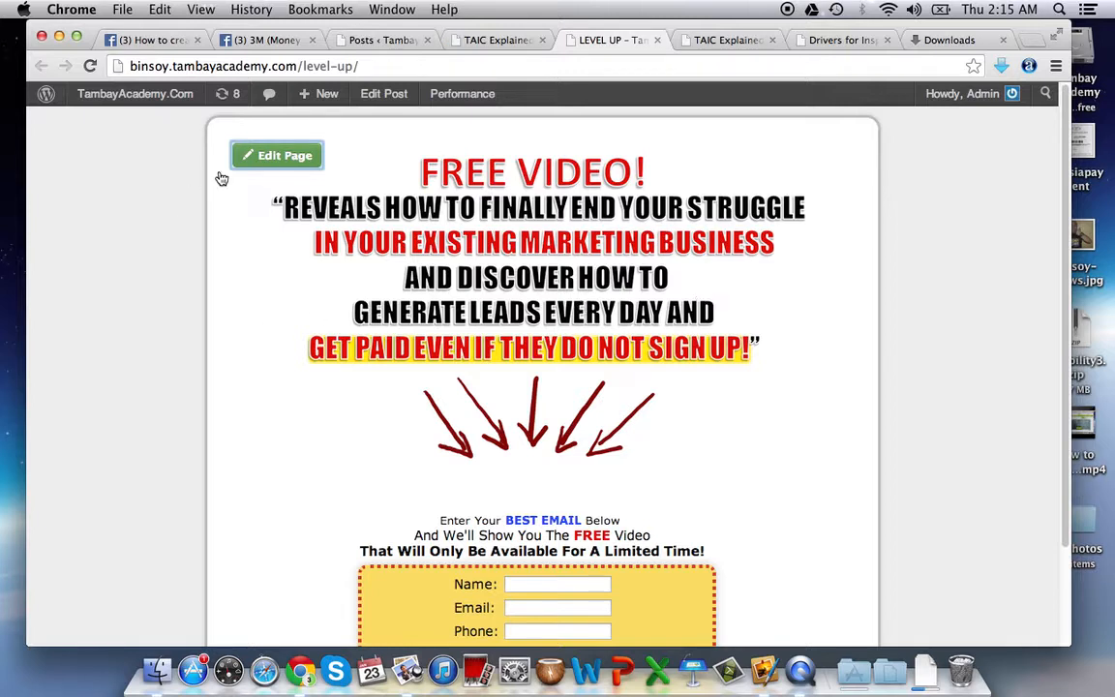
Step: Put the LEVEL UP page into edit mode and move the toolbar panel off the content
{"action": "left_click", "coordinate": [246, 150]}
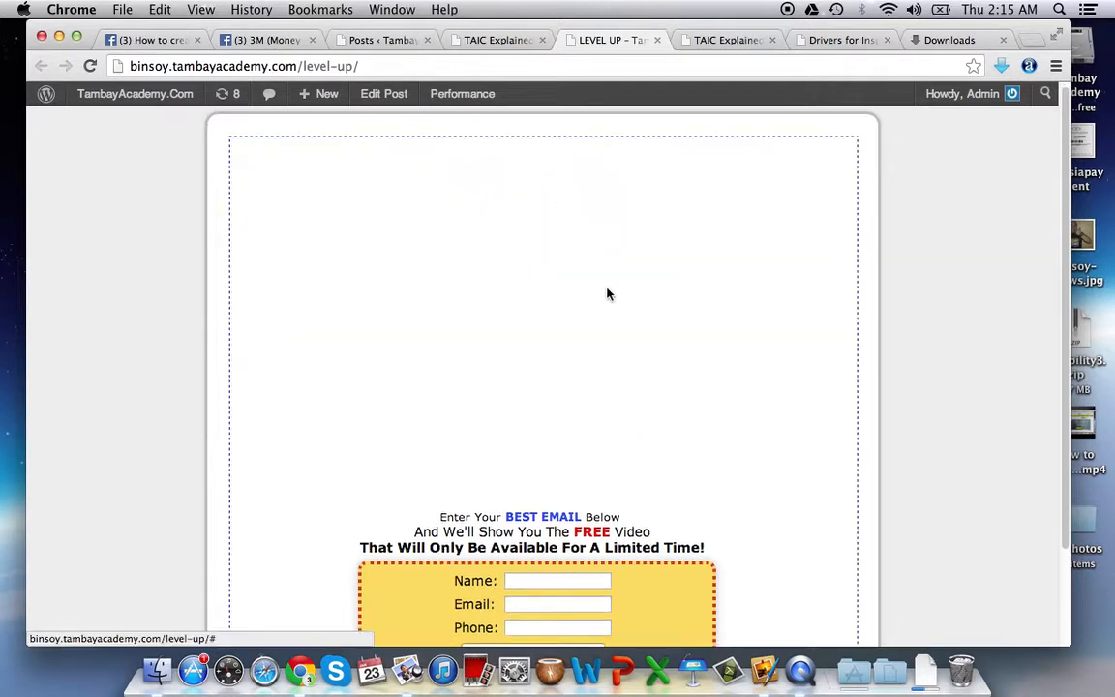
{"action": "left_click_drag", "start_coordinate": [549, 250], "coordinate": [975, 182]}
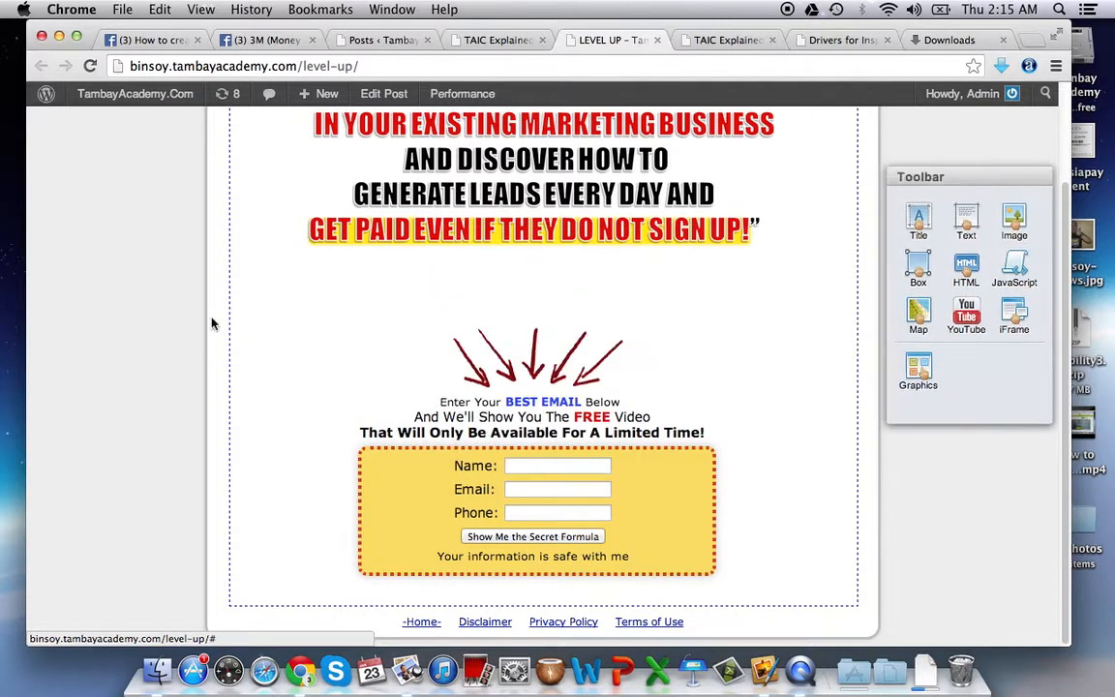
{"action": "scroll", "coordinate": [212, 321], "scroll_direction": "up", "scroll_amount": 2}
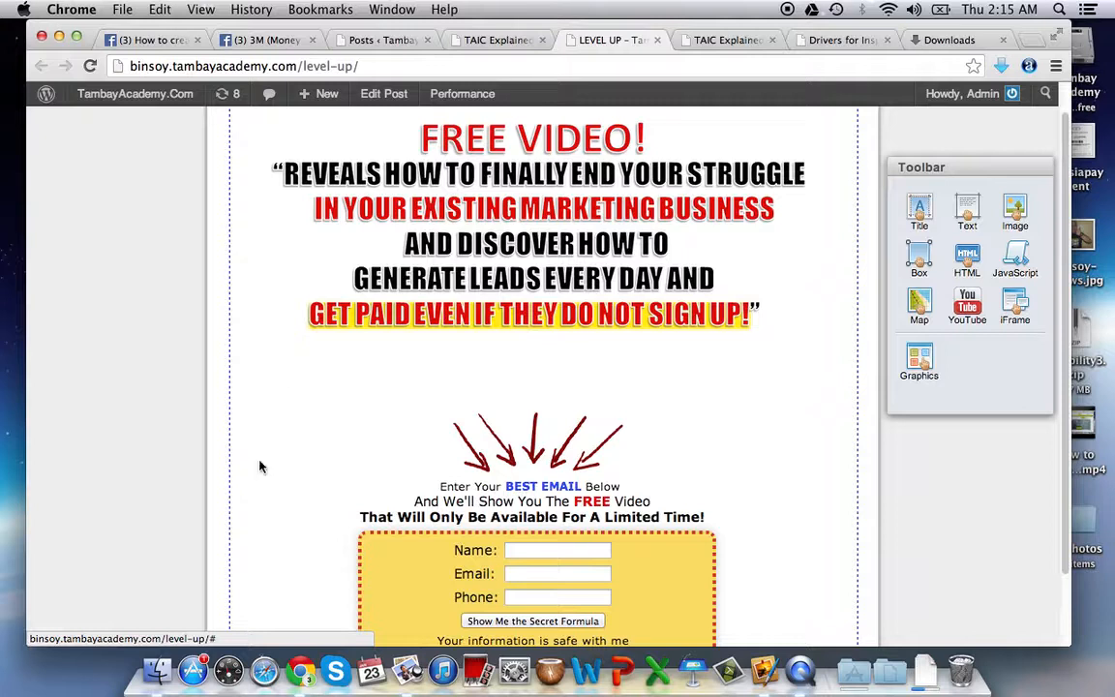
{"action": "scroll", "coordinate": [360, 163], "scroll_direction": "up", "scroll_amount": 1}
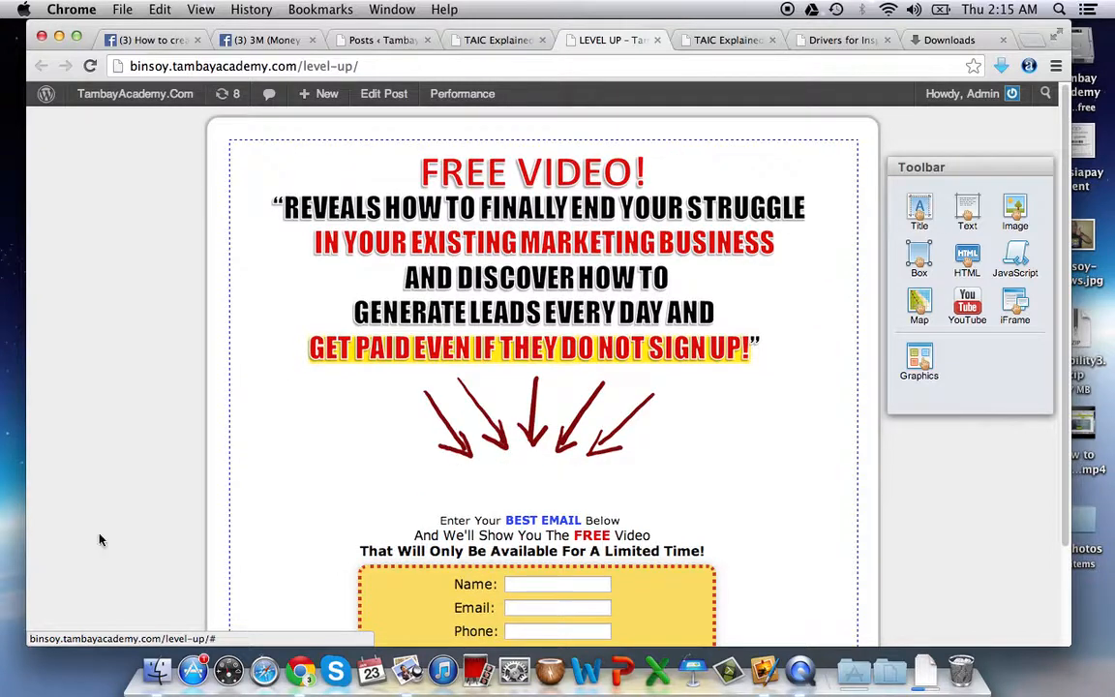
{"action": "mouse_move", "coordinate": [363, 282]}
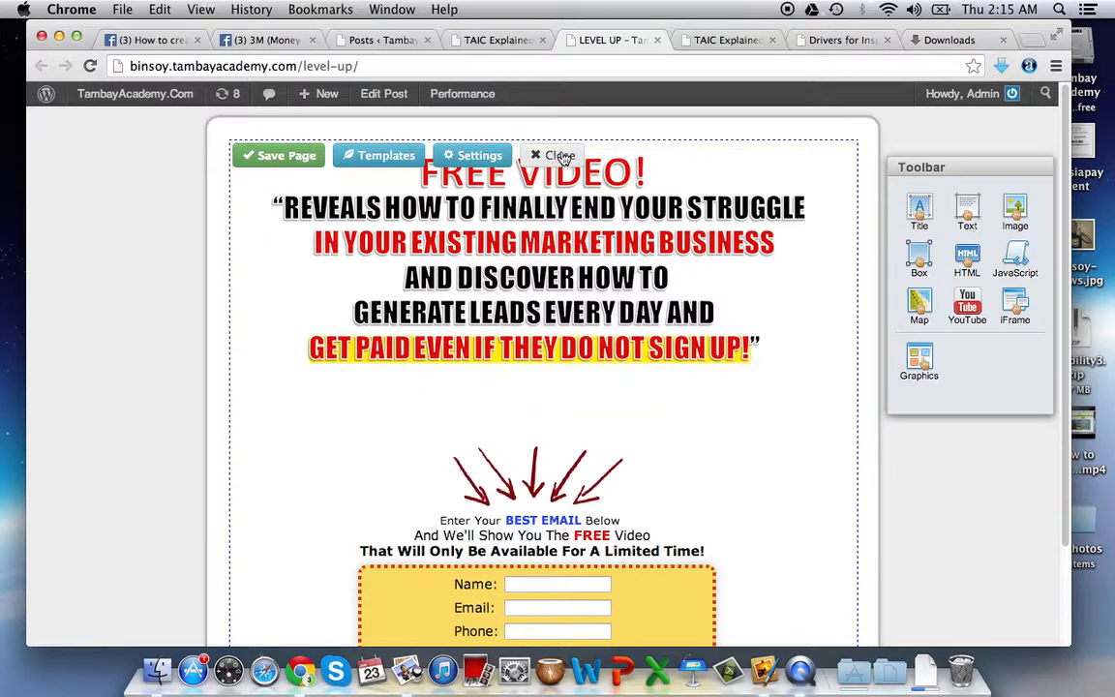
{"action": "left_click", "coordinate": [560, 156]}
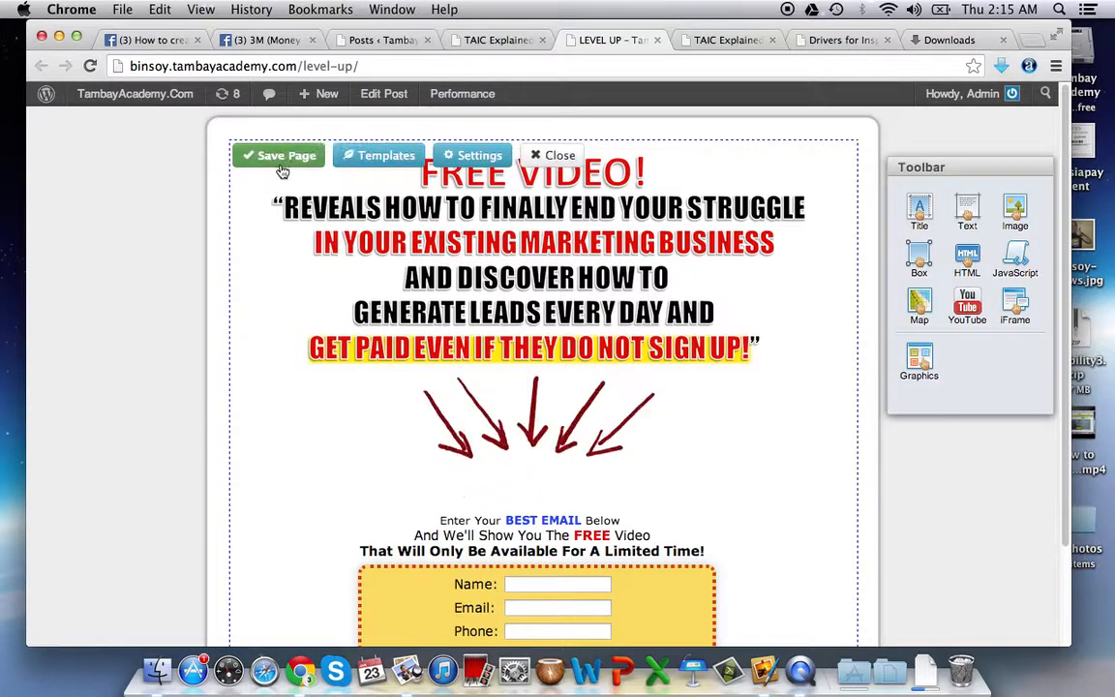
Step: Copy all of the opt-in form's HTML embed code and close the block unchanged
{"action": "scroll", "coordinate": [604, 403], "scroll_direction": "down", "scroll_amount": 3}
{"action": "mouse_move", "coordinate": [536, 493]}
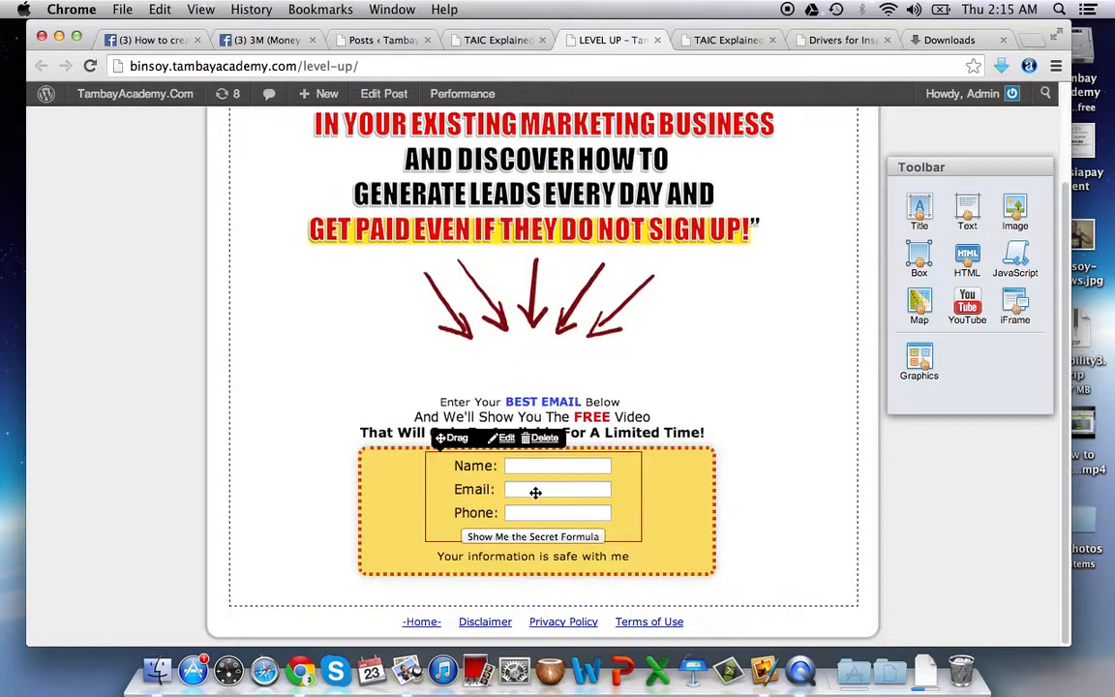
{"action": "left_click", "coordinate": [505, 439]}
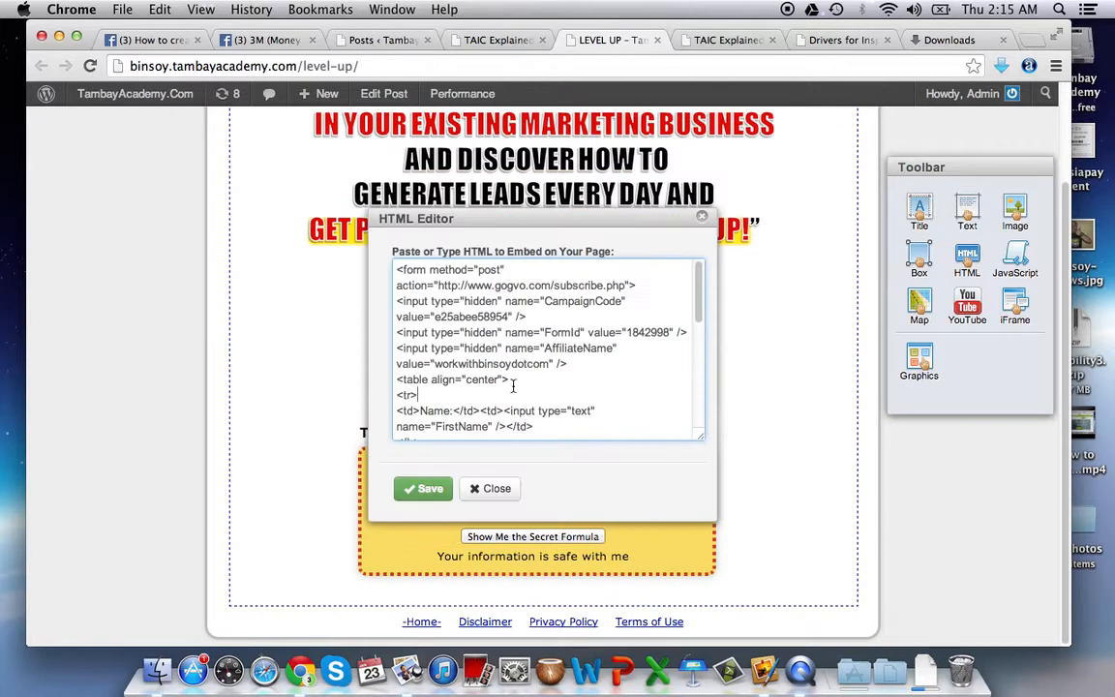
{"action": "key", "text": "super+a"}
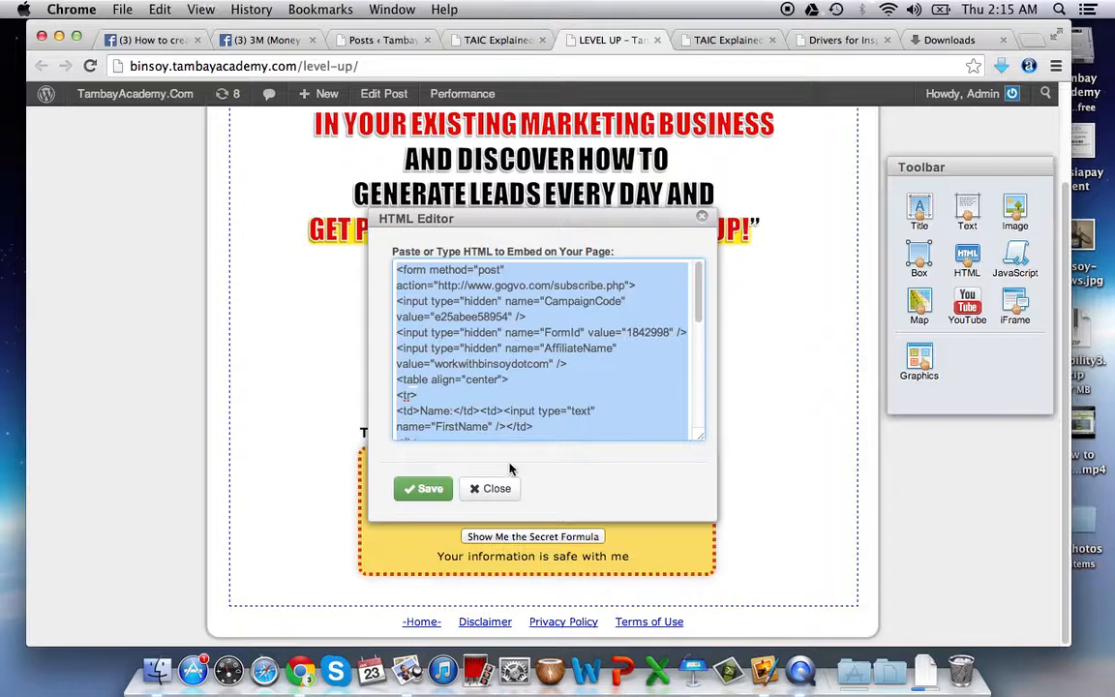
{"action": "left_click", "coordinate": [427, 488]}
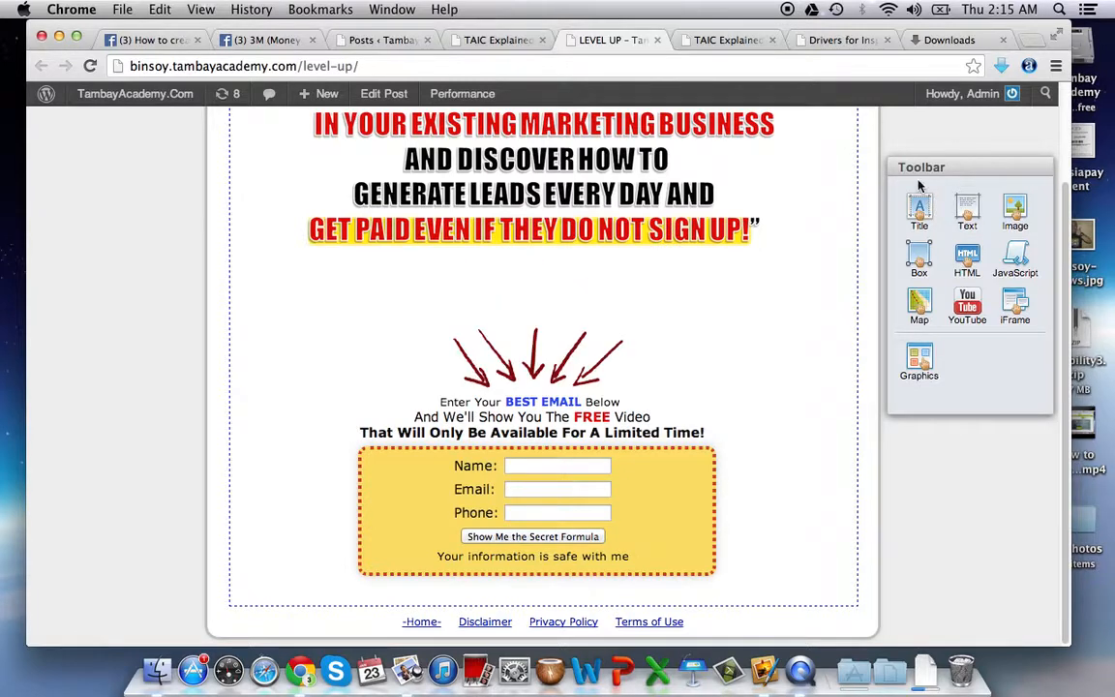
Step: Return to the TAIC Explained tab and scroll through its headline, video and testimonials
{"action": "left_click", "coordinate": [691, 45]}
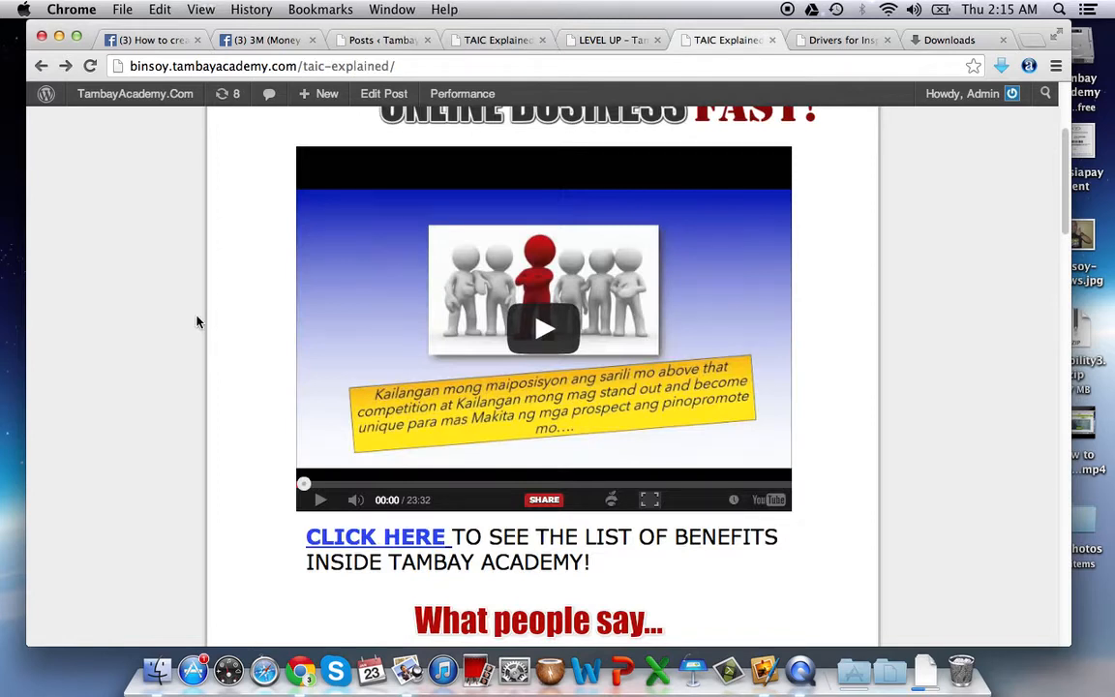
{"action": "scroll", "coordinate": [227, 305], "scroll_direction": "up", "scroll_amount": 3}
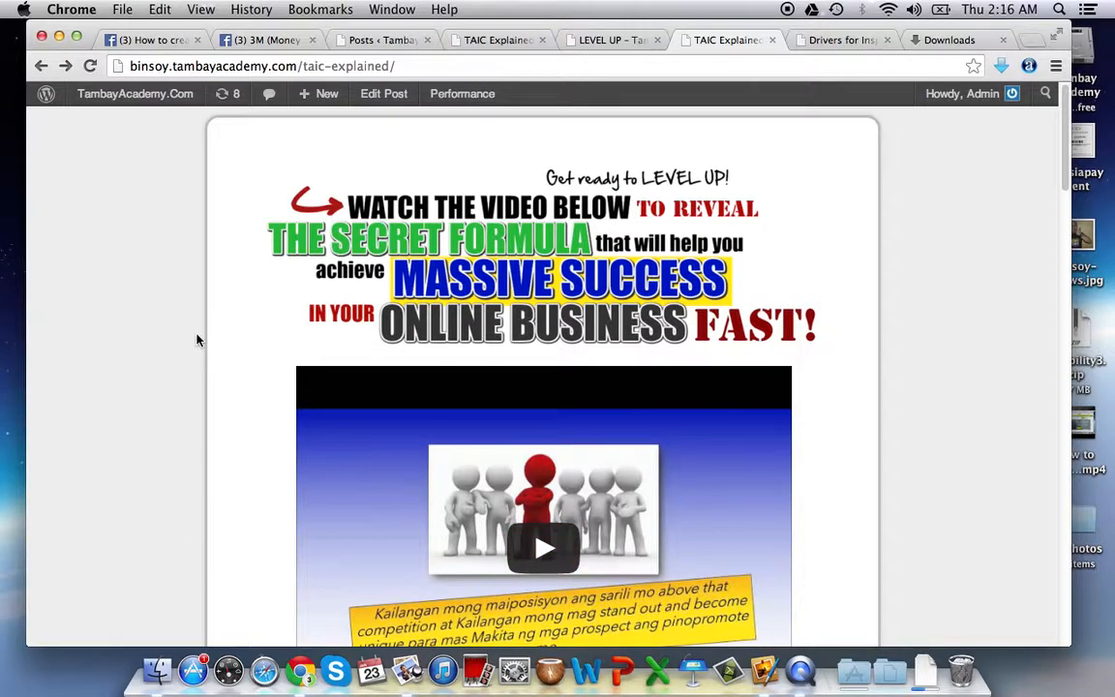
{"action": "scroll", "coordinate": [215, 262], "scroll_direction": "down", "scroll_amount": 5}
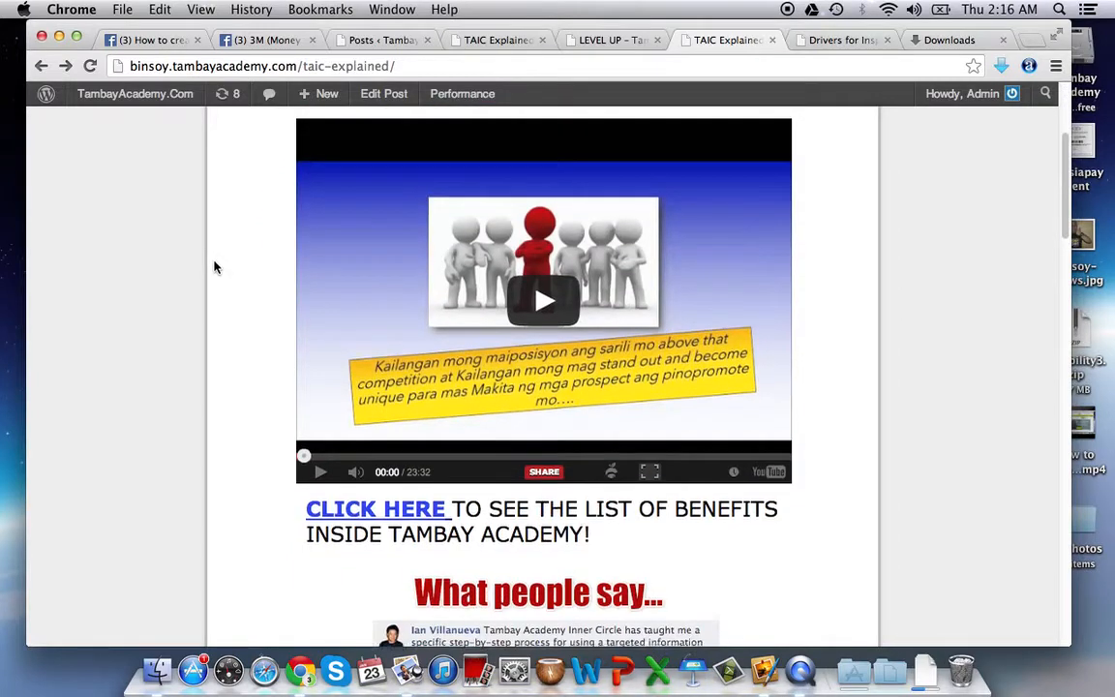
{"action": "scroll", "coordinate": [214, 259], "scroll_direction": "down", "scroll_amount": 4}
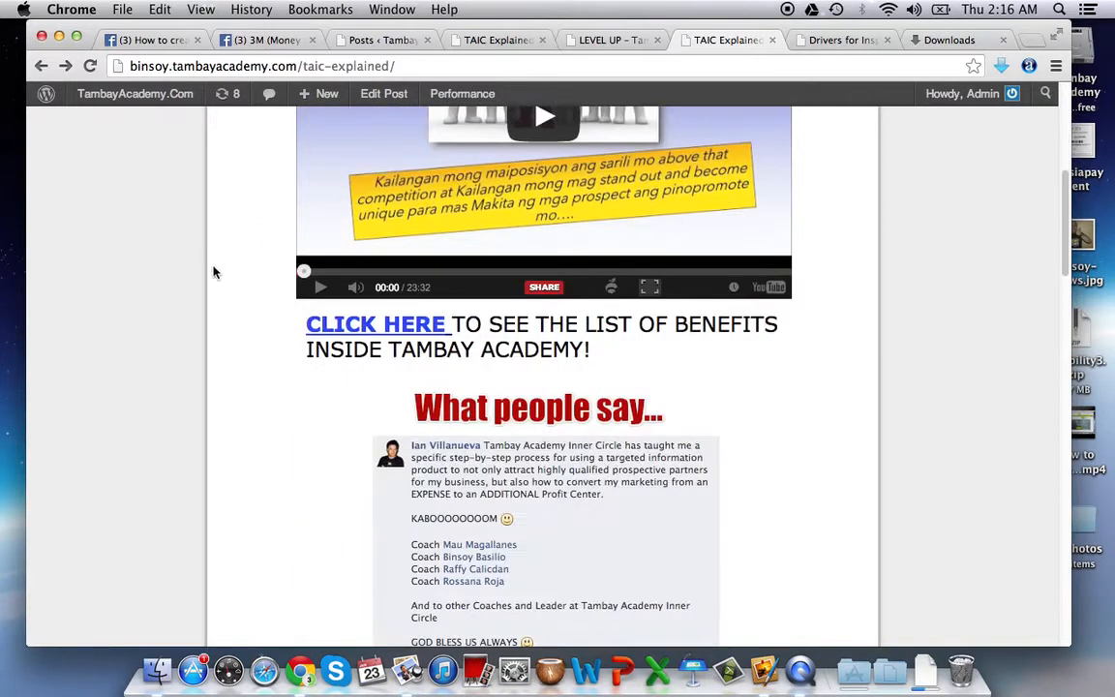
{"action": "scroll", "coordinate": [215, 262], "scroll_direction": "up", "scroll_amount": 5}
{"action": "scroll", "coordinate": [218, 274], "scroll_direction": "up", "scroll_amount": 1}
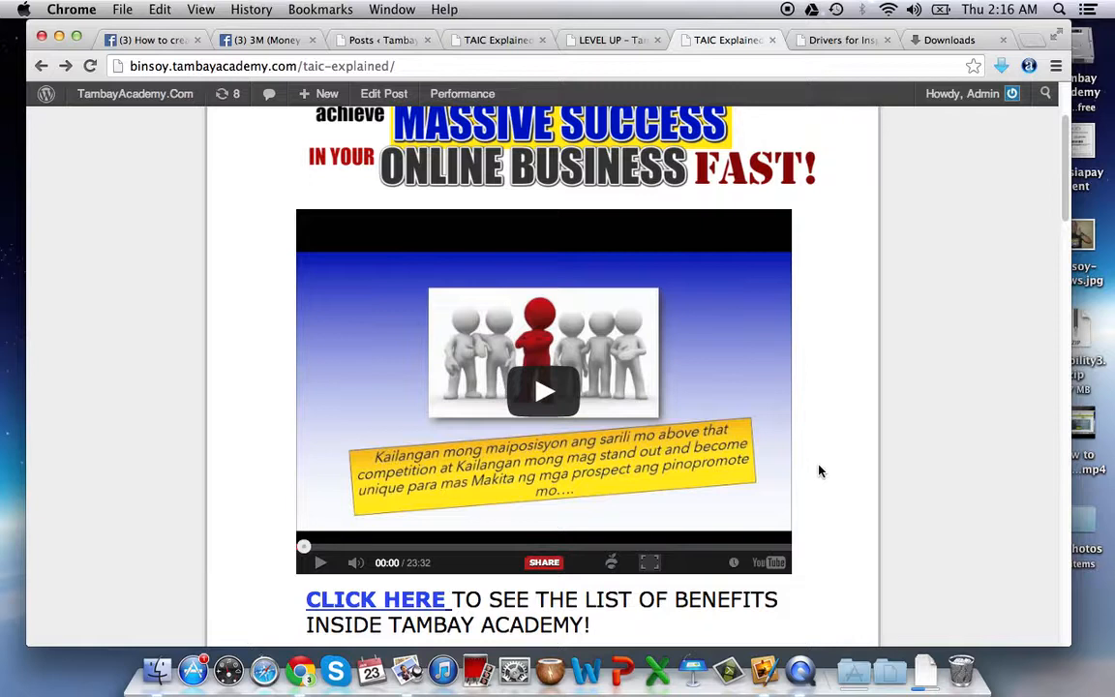
{"action": "scroll", "coordinate": [820, 471], "scroll_direction": "down", "scroll_amount": 4}
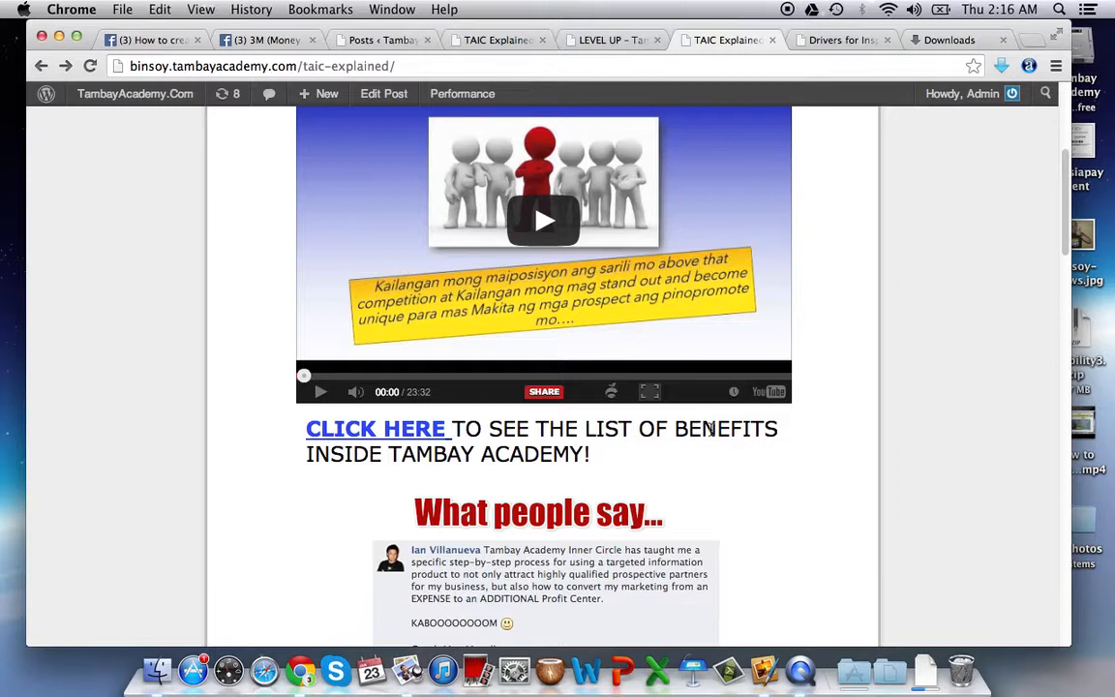
{"action": "scroll", "coordinate": [852, 455], "scroll_direction": "up", "scroll_amount": 5}
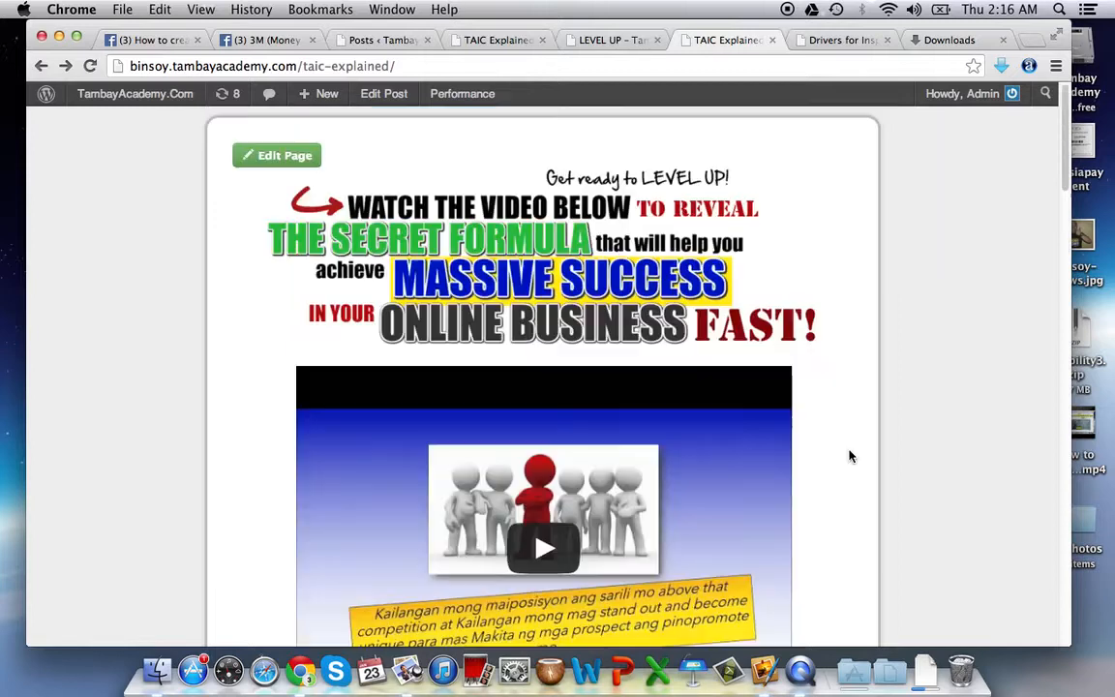